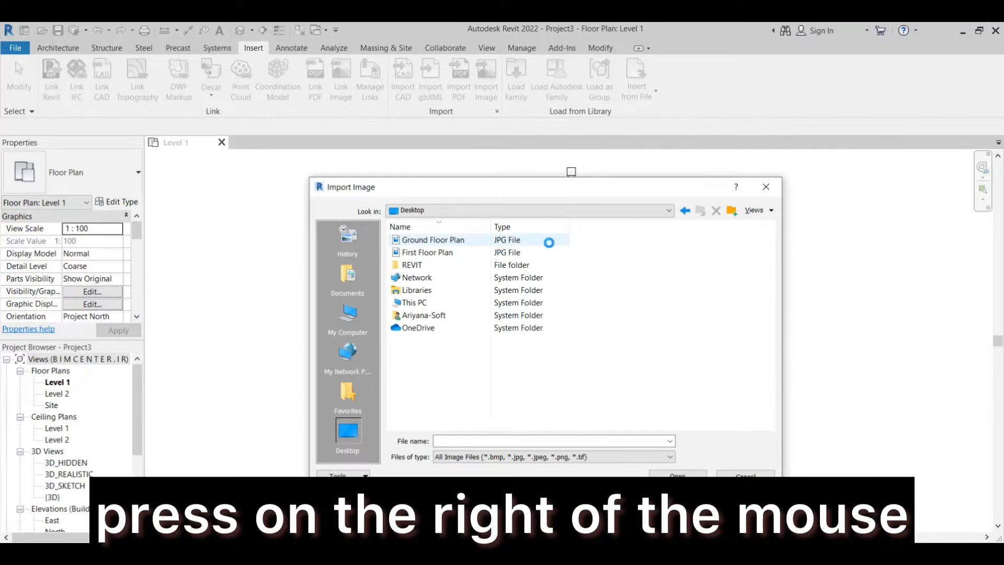
Display the files in the image import dialog as large icons
{"action": "right_click", "coordinate": [552, 247]}
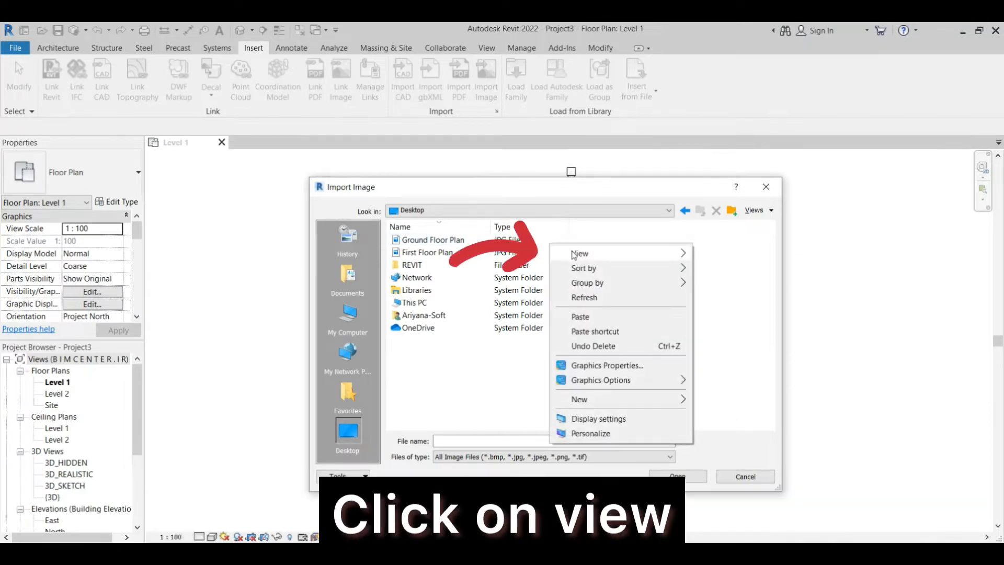
{"action": "left_click", "coordinate": [573, 254]}
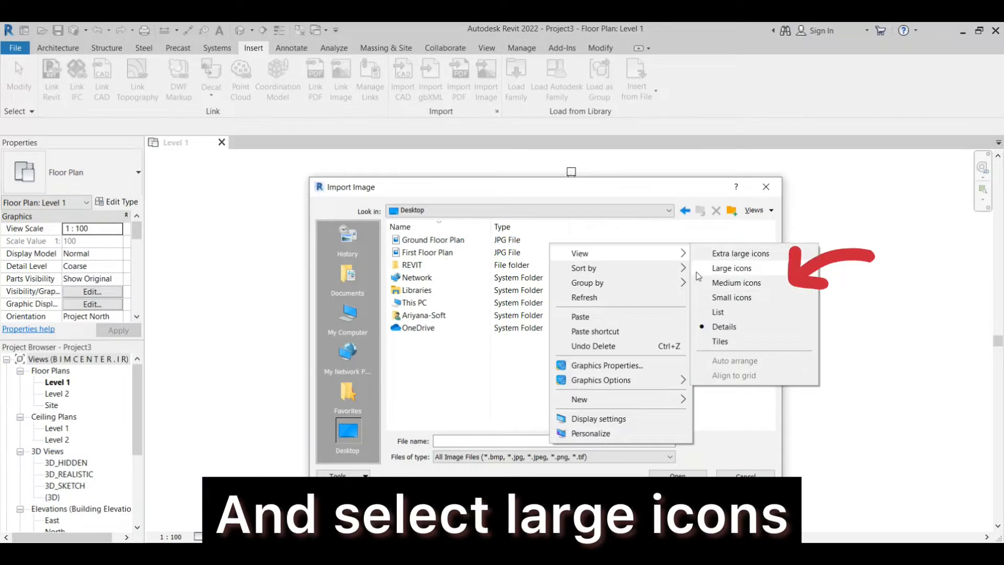
{"action": "left_click", "coordinate": [731, 267]}
Import Ground Floor Plan.jpg and place it midway between the four elevation markers in the Level 1 floor plan
{"action": "left_click", "coordinate": [431, 293]}
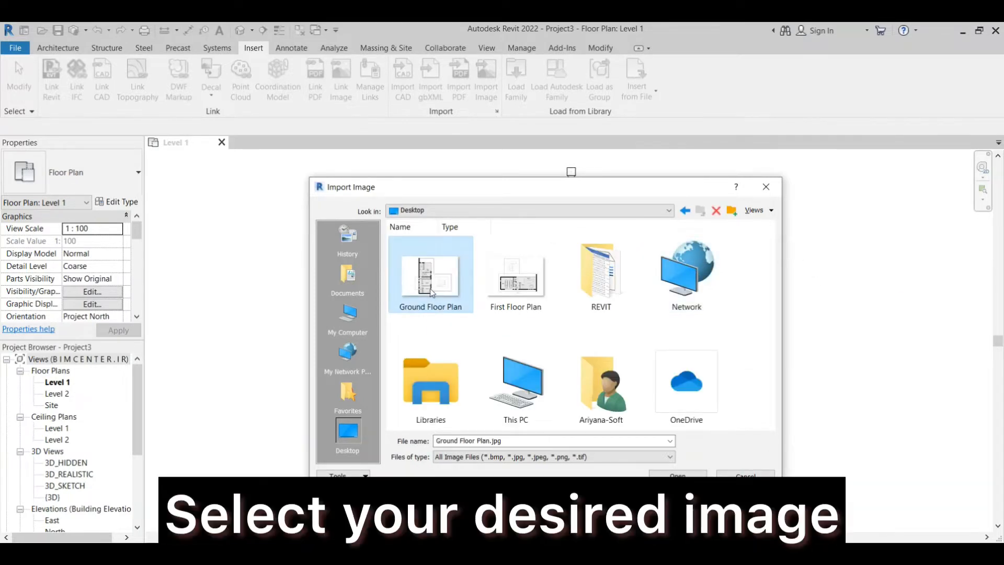
{"action": "left_click", "coordinate": [677, 475]}
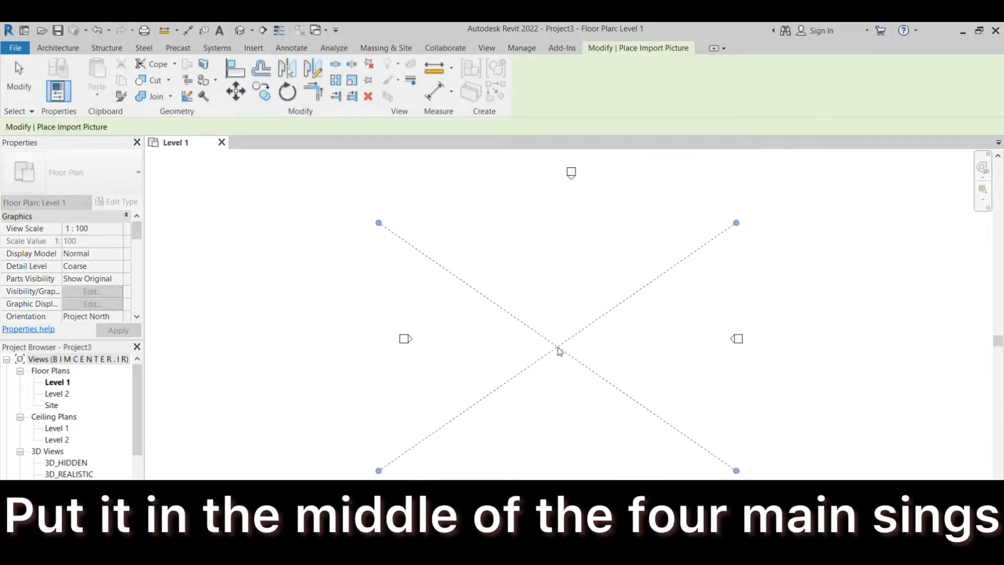
{"action": "left_click", "coordinate": [567, 348]}
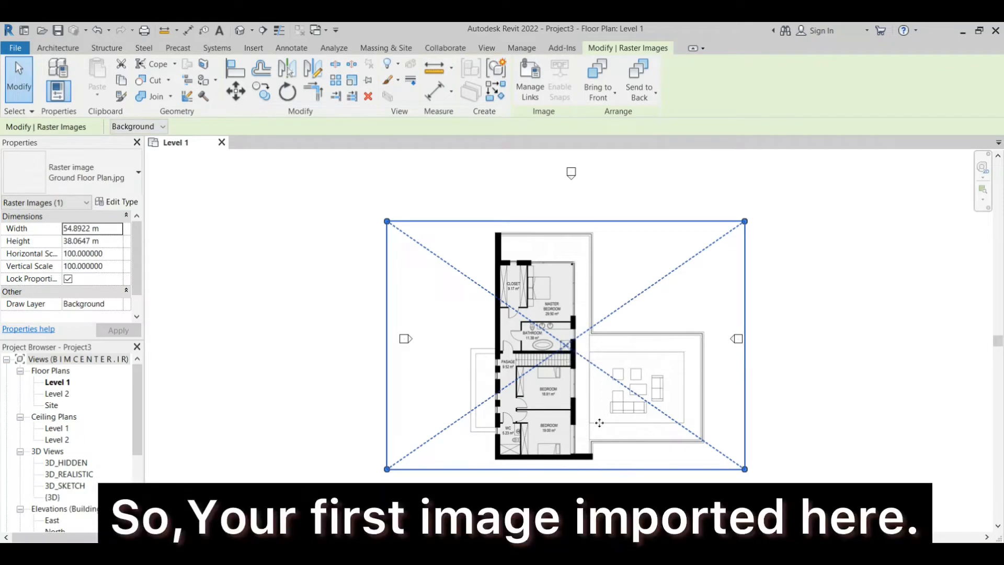
{"action": "left_click", "coordinate": [759, 436]}
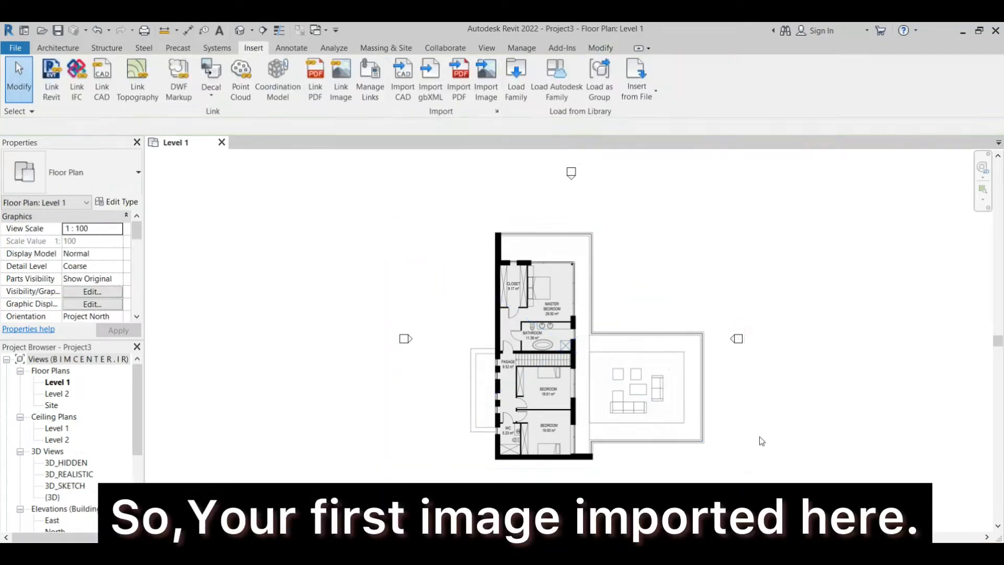
{"action": "scroll", "coordinate": [721, 436], "scroll_direction": "up", "scroll_amount": 3}
{"action": "scroll", "coordinate": [721, 437], "scroll_direction": "down", "scroll_amount": 4}
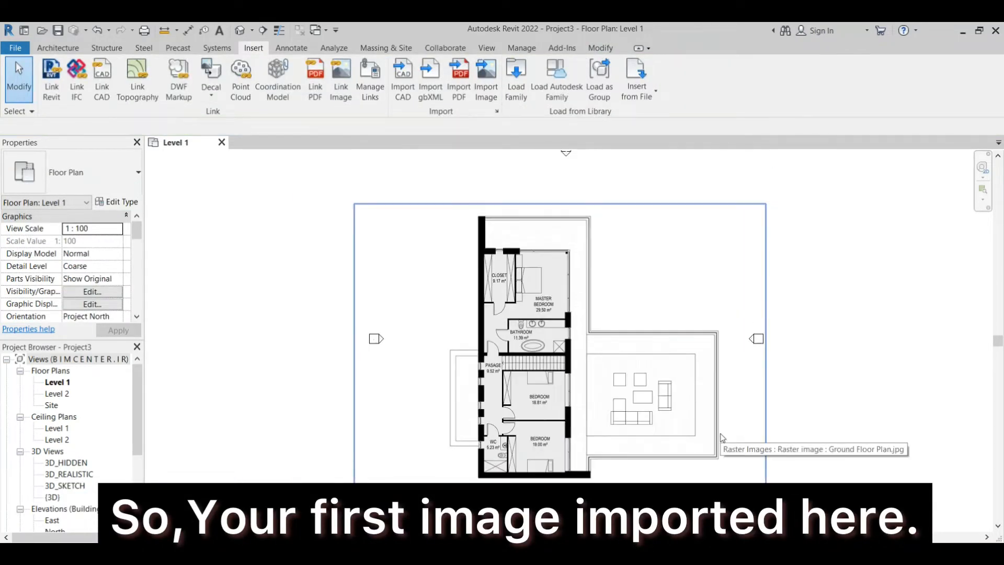
{"action": "scroll", "coordinate": [367, 371], "scroll_direction": "down", "scroll_amount": 2}
{"action": "scroll", "coordinate": [367, 371], "scroll_direction": "down", "scroll_amount": 1}
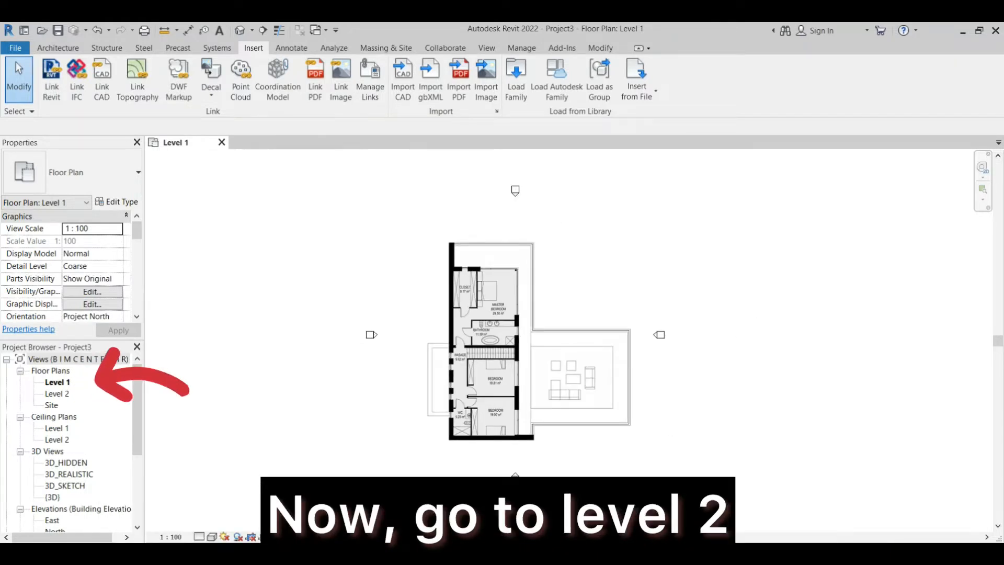
Open the Level 2 ceiling plan and start an image import with the desktop files shown as large icons
{"action": "double_click", "coordinate": [57, 439]}
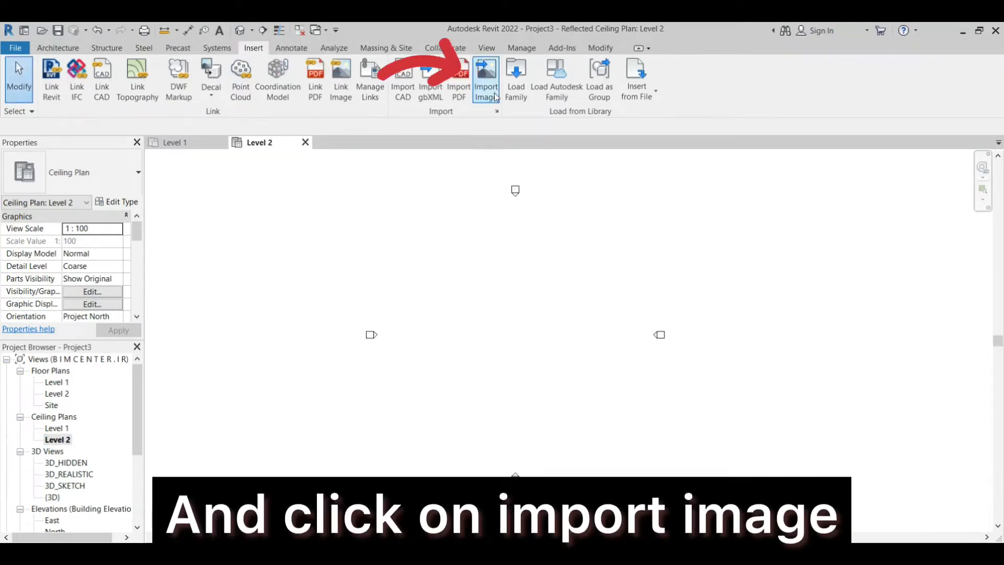
{"action": "left_click", "coordinate": [486, 79]}
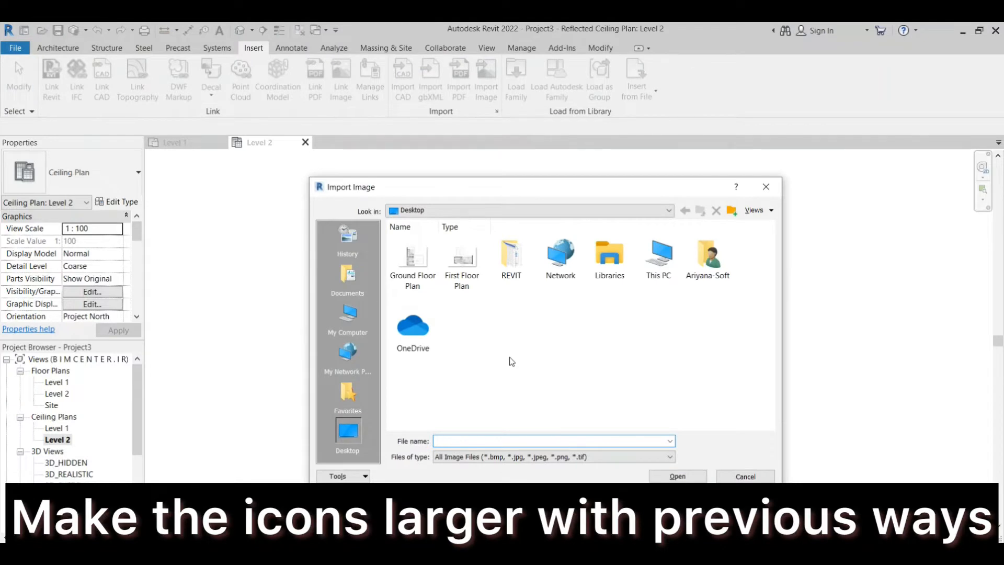
{"action": "right_click", "coordinate": [461, 303]}
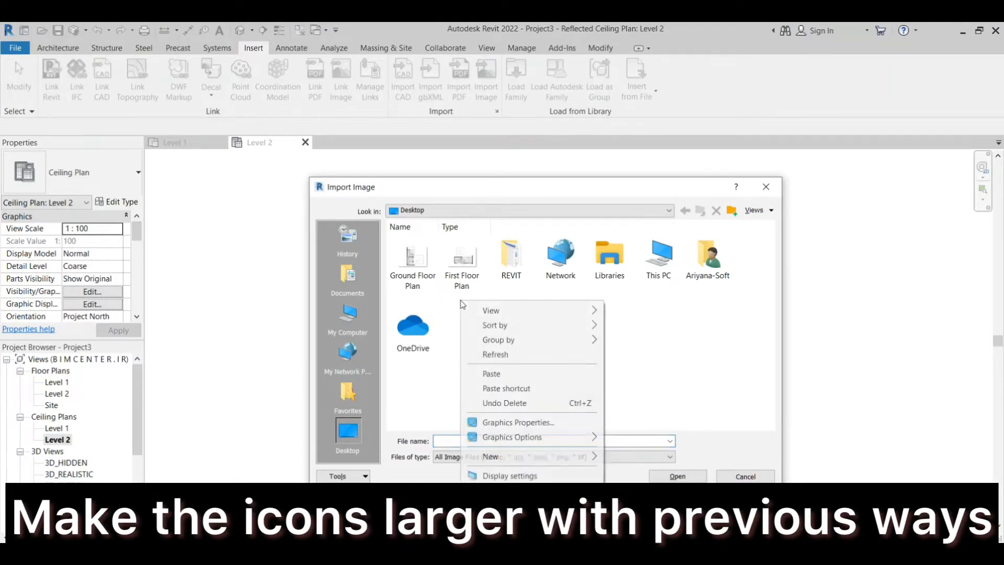
{"action": "mouse_move", "coordinate": [504, 312]}
{"action": "left_click", "coordinate": [611, 325]}
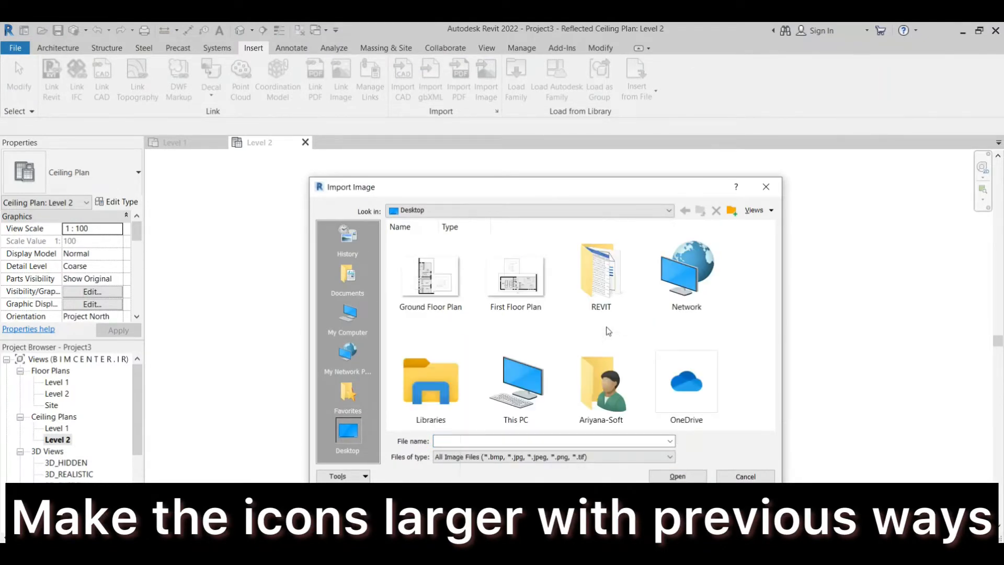
Import First Floor Plan.jpg and place it midway between the four elevation markers in the Level 2 ceiling plan
{"action": "left_click", "coordinate": [517, 289]}
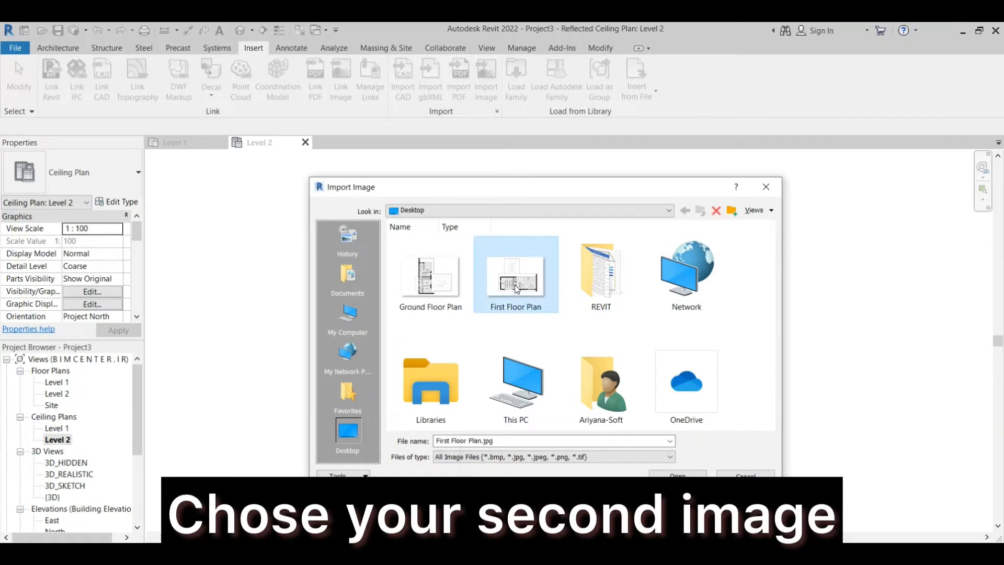
{"action": "left_click", "coordinate": [678, 476]}
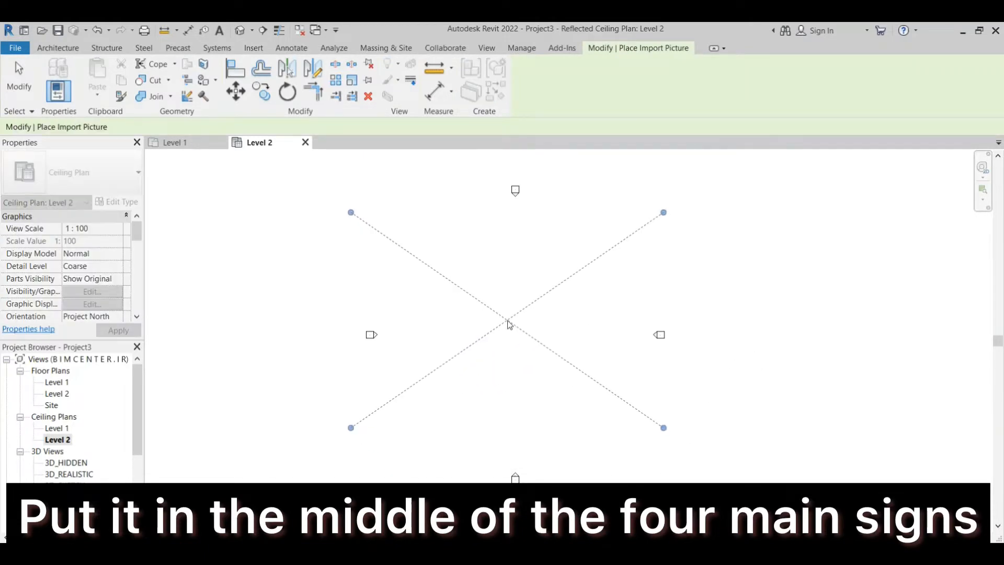
{"action": "left_click", "coordinate": [507, 320]}
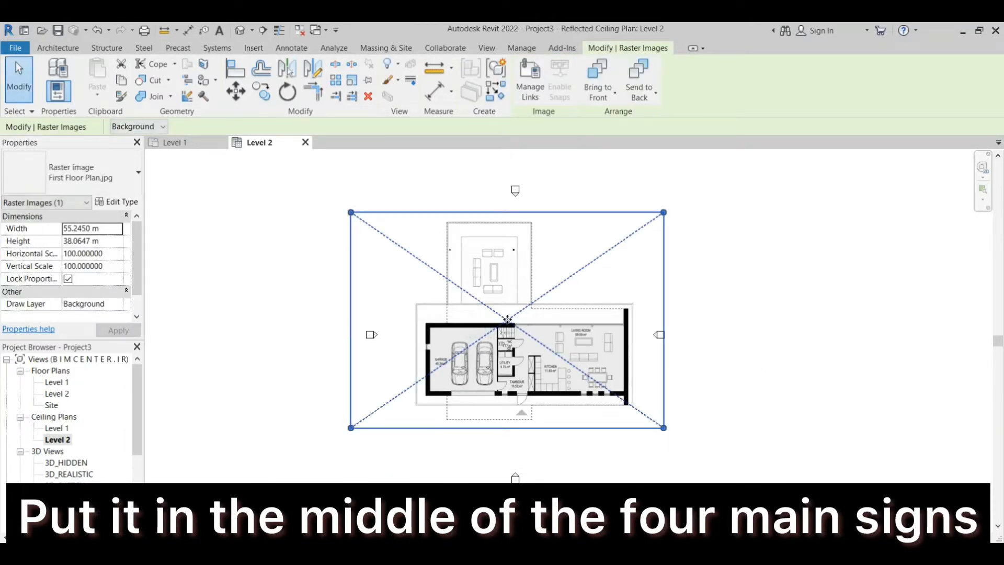
{"action": "left_click", "coordinate": [612, 470]}
{"action": "scroll", "coordinate": [584, 275], "scroll_direction": "up", "scroll_amount": 1}
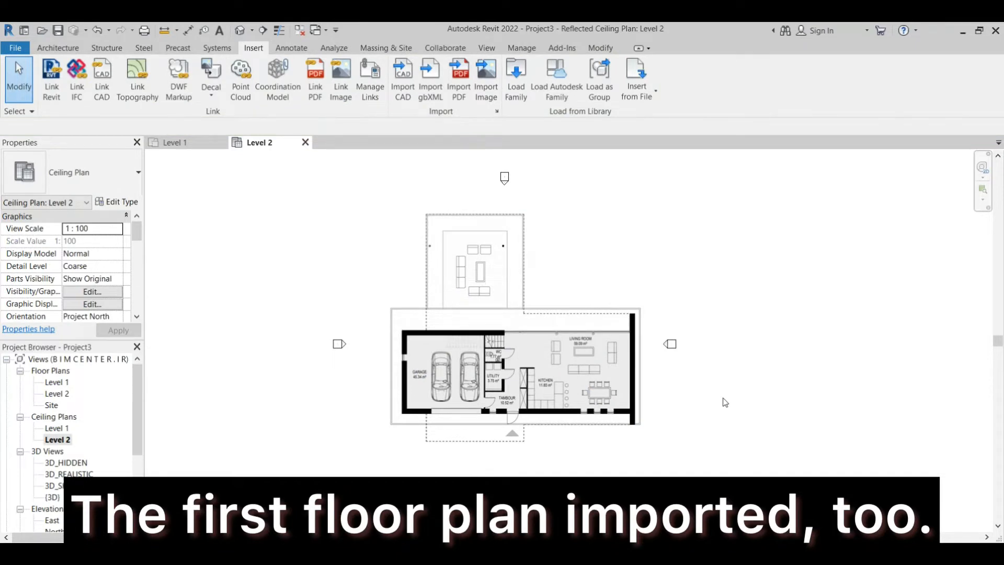
Return to the Level 1 floor plan and measure the width of the WC door opening
{"action": "left_click", "coordinate": [174, 142]}
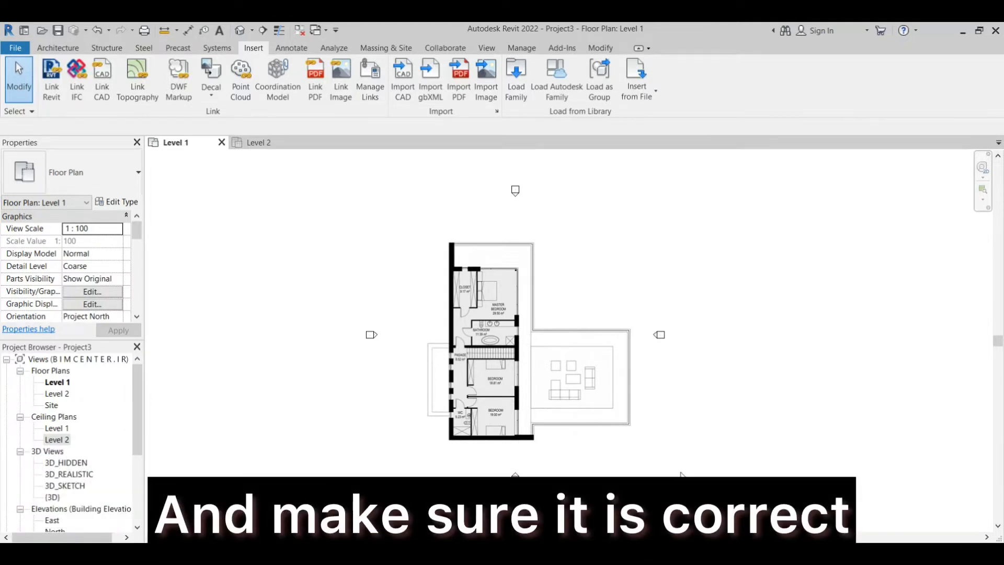
{"action": "left_click", "coordinate": [166, 32]}
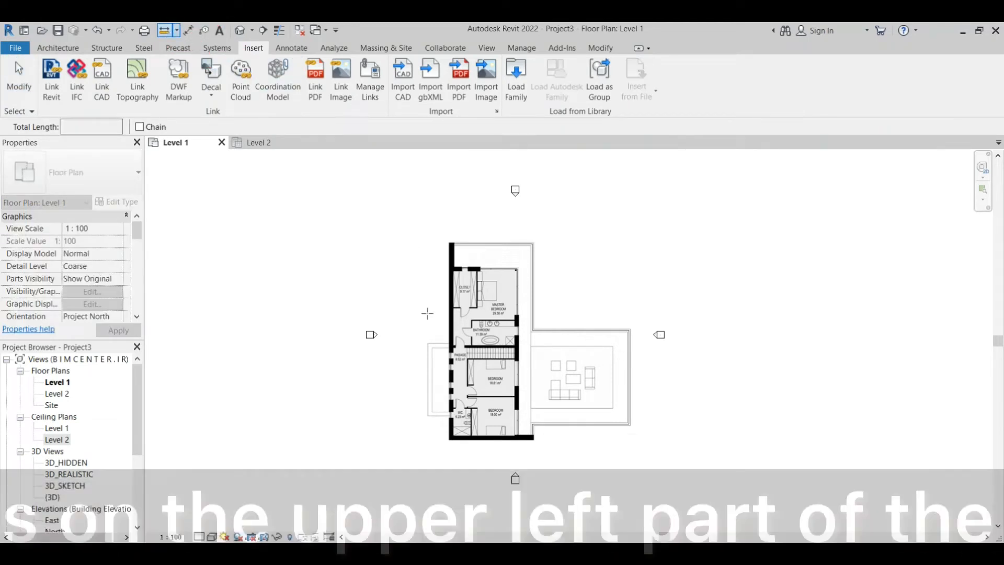
{"action": "scroll", "coordinate": [474, 414], "scroll_direction": "up", "scroll_amount": 10}
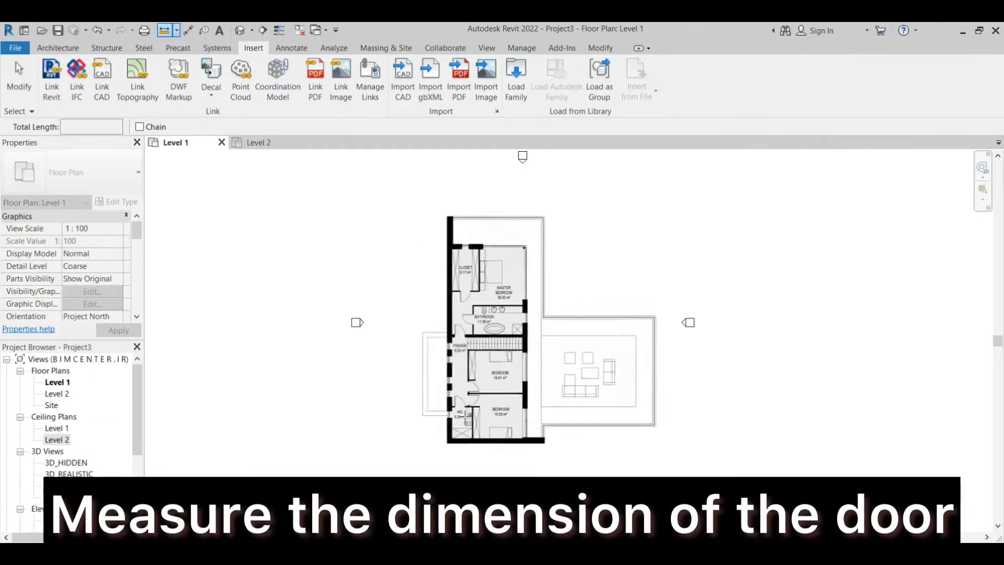
{"action": "scroll", "coordinate": [476, 412], "scroll_direction": "up", "scroll_amount": 4}
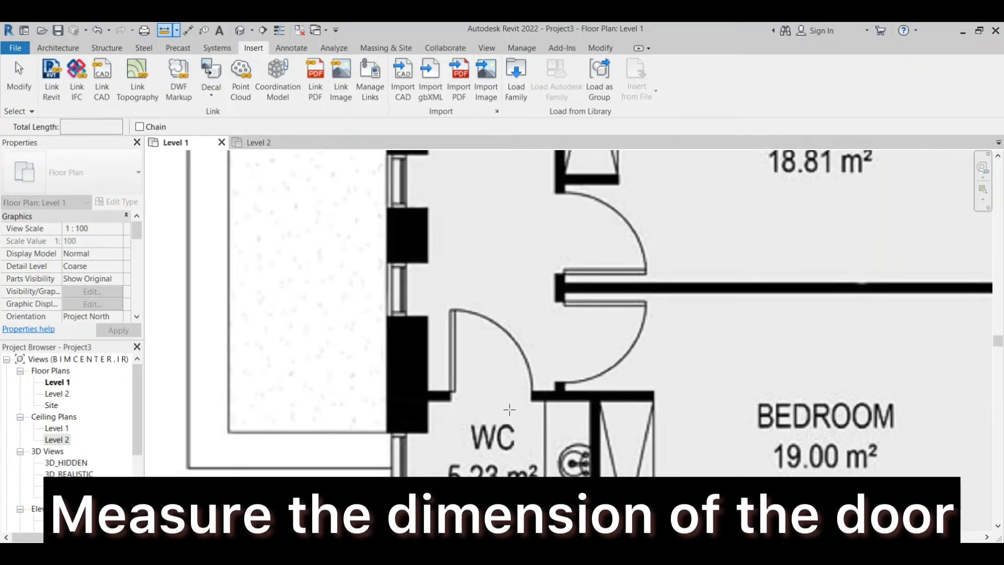
{"action": "left_click", "coordinate": [405, 379]}
{"action": "left_click", "coordinate": [563, 378]}
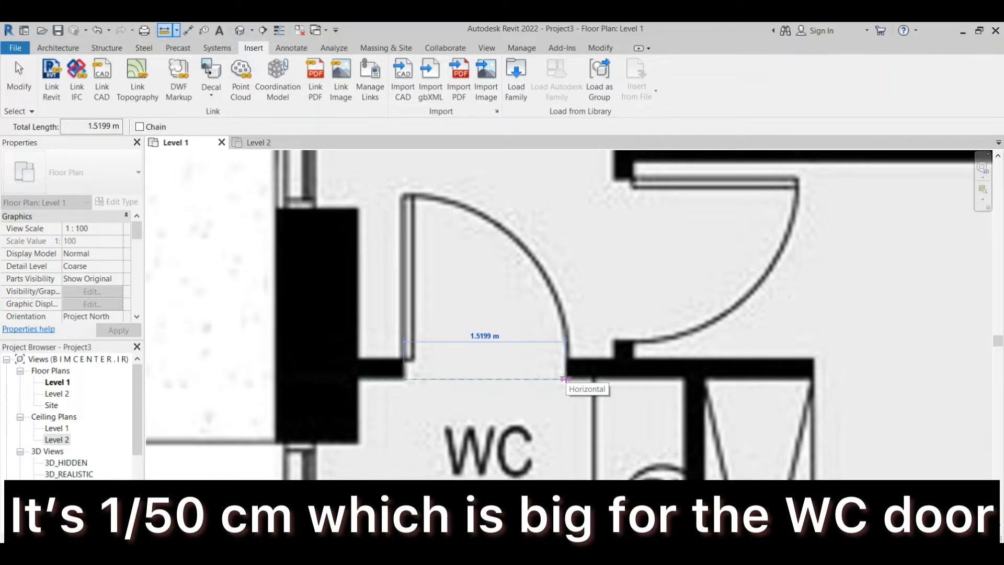
{"action": "key", "text": "Escape"}
{"action": "key", "text": "Escape"}
Scale the ground floor plan image graphically from the WC door's right jamb, using its opening as reference with a new length of 0.9 m
{"action": "scroll", "coordinate": [564, 379], "scroll_direction": "down", "scroll_amount": 10}
{"action": "scroll", "coordinate": [568, 382], "scroll_direction": "up", "scroll_amount": 3}
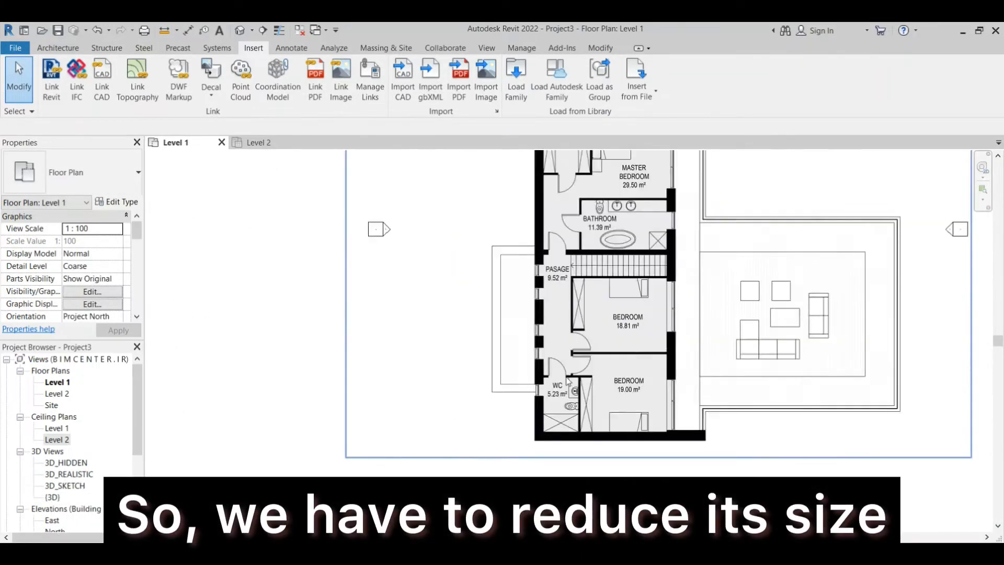
{"action": "scroll", "coordinate": [568, 377], "scroll_direction": "down", "scroll_amount": 5}
{"action": "middle_click_drag", "start_coordinate": [624, 352], "coordinate": [555, 377]}
{"action": "scroll", "coordinate": [552, 317], "scroll_direction": "up", "scroll_amount": 3}
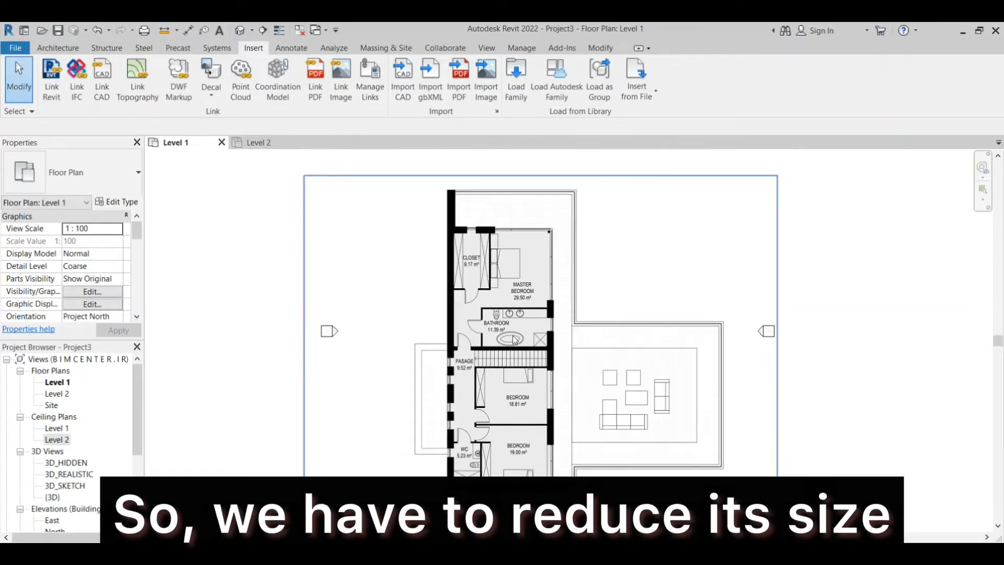
{"action": "left_click", "coordinate": [515, 340]}
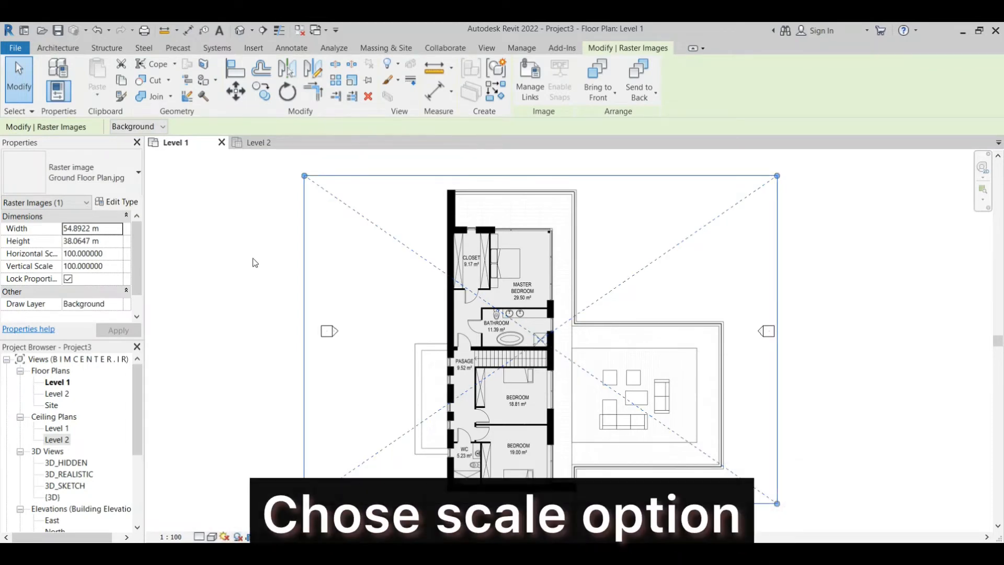
{"action": "key", "text": "r"}
{"action": "key", "text": "e"}
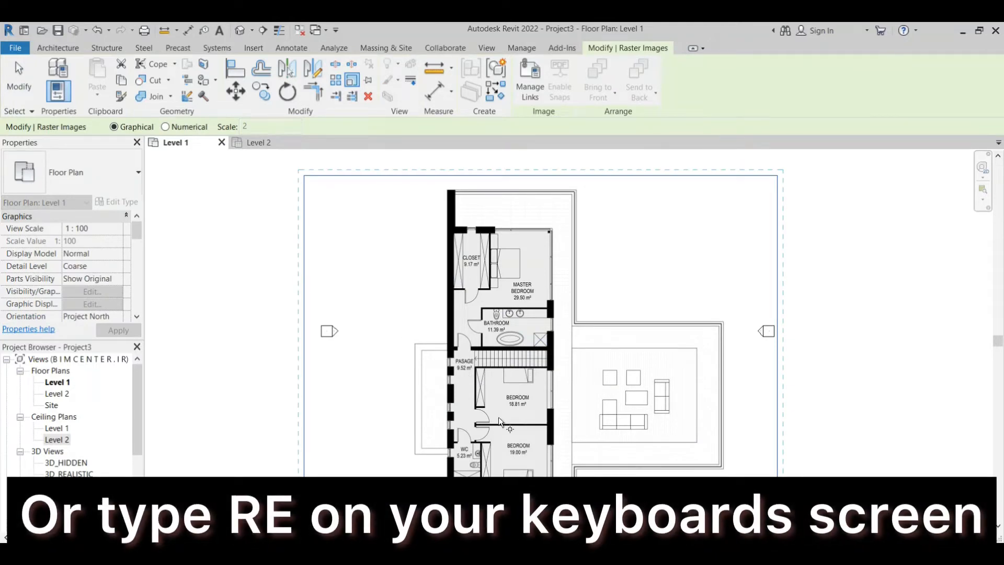
{"action": "scroll", "coordinate": [469, 440], "scroll_direction": "up", "scroll_amount": 10}
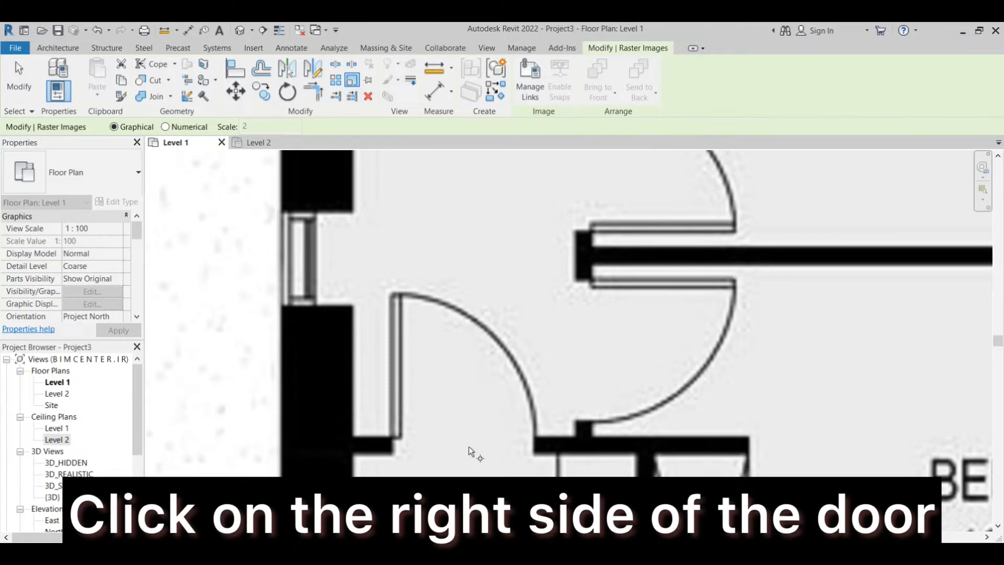
{"action": "left_click", "coordinate": [535, 454]}
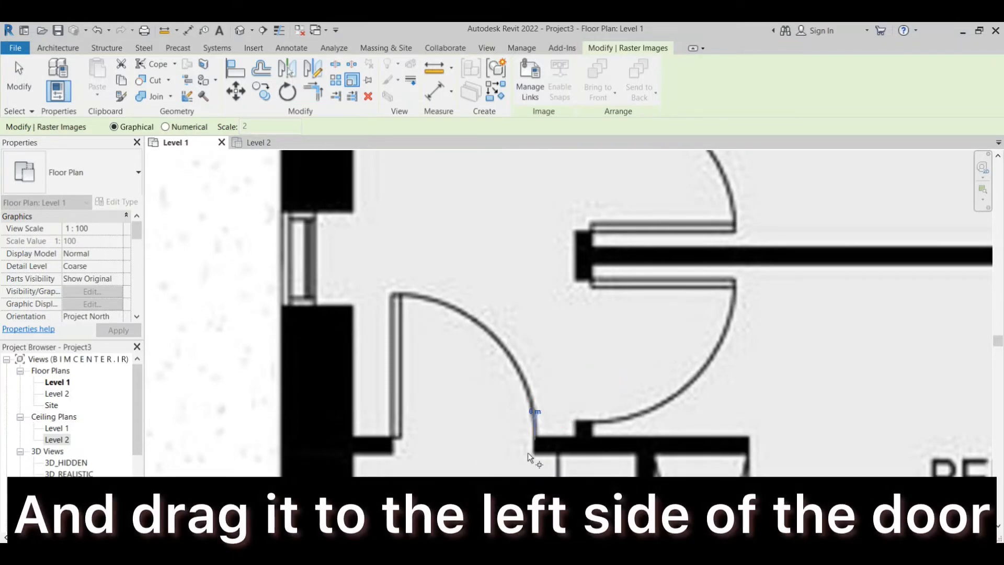
{"action": "left_click", "coordinate": [395, 454]}
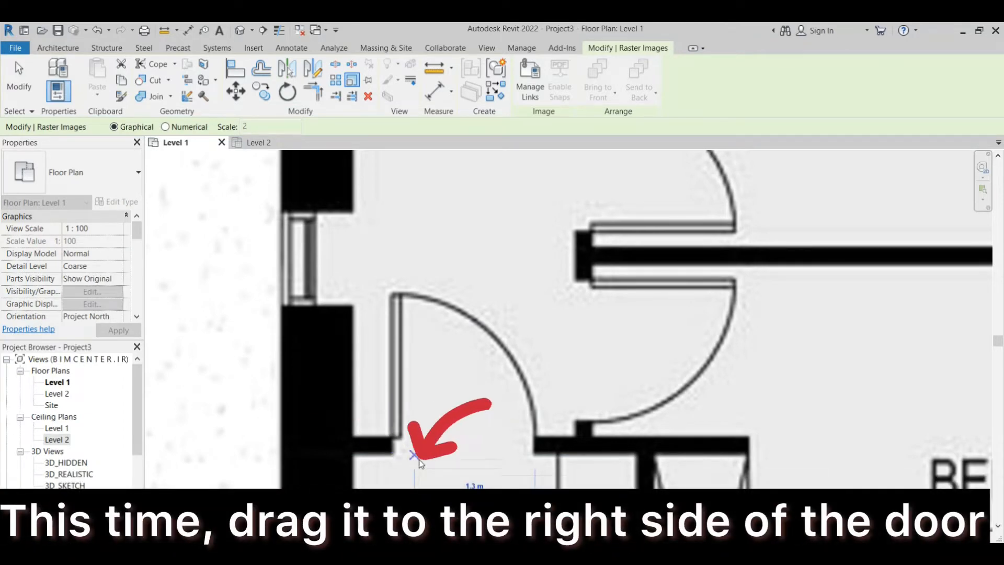
{"action": "type", "text": "0.9"}
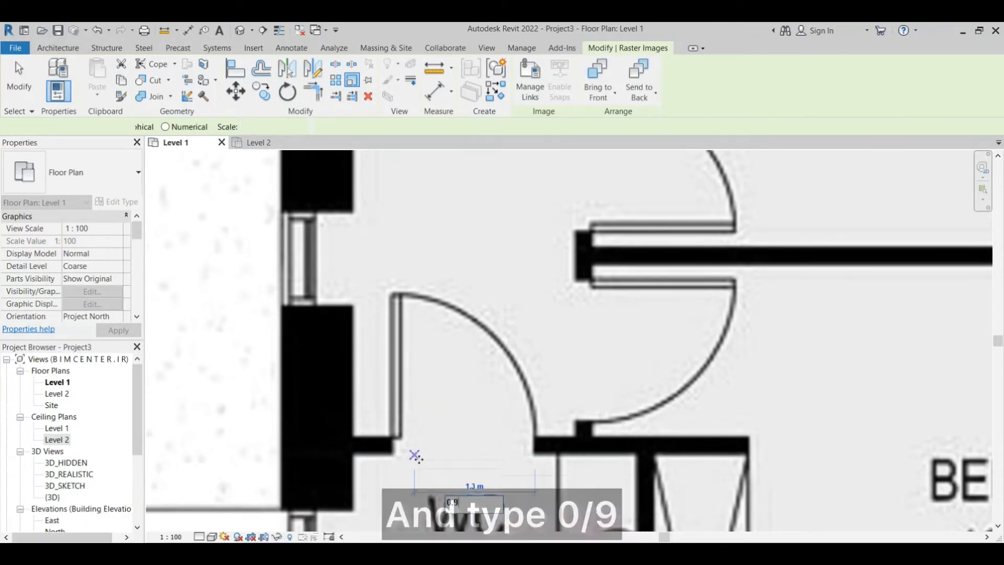
{"action": "key", "text": "Return"}
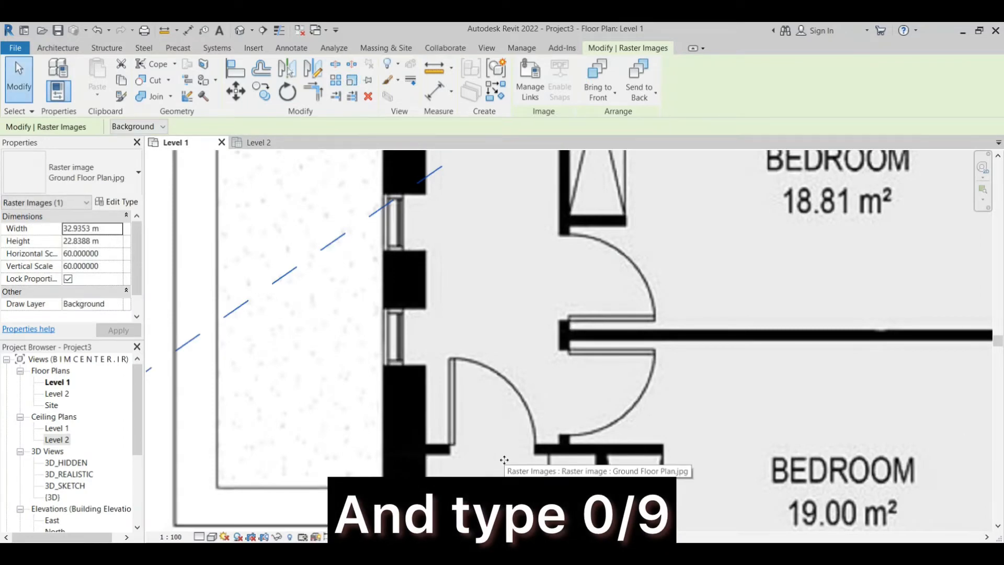
{"action": "scroll", "coordinate": [504, 459], "scroll_direction": "down", "scroll_amount": 4}
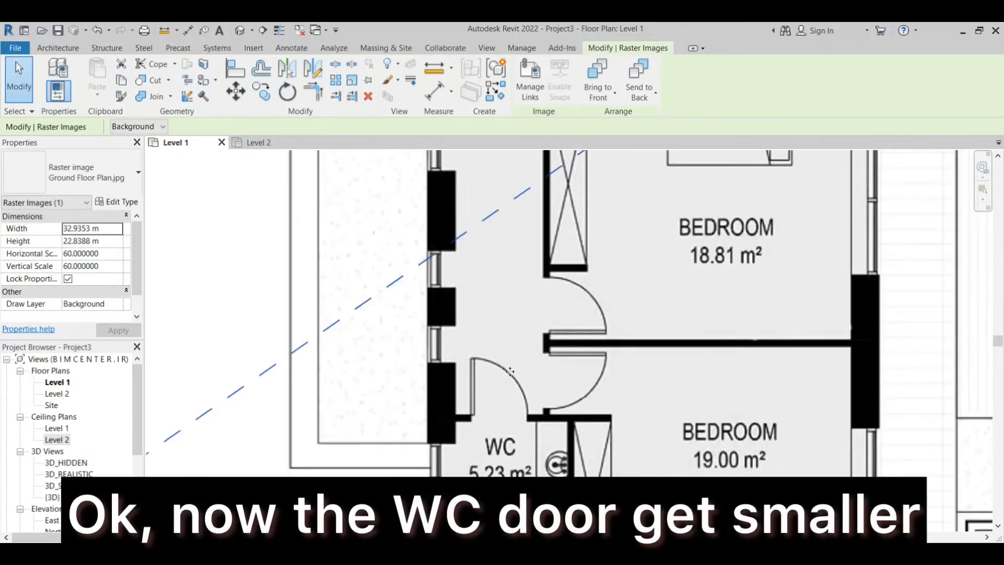
{"action": "key", "text": "Escape"}
{"action": "key", "text": "Escape"}
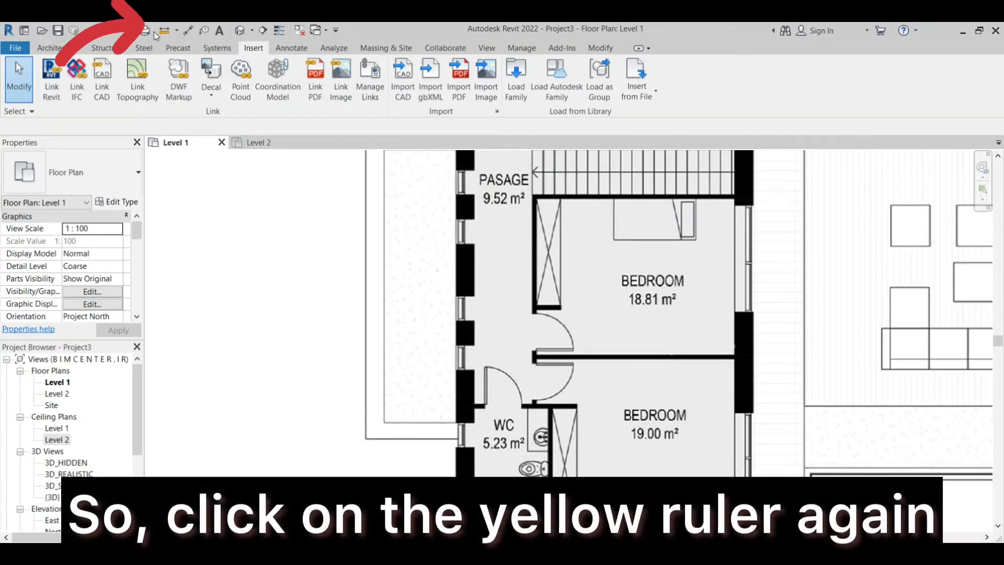
Measure the WC door opening again on the scaled ground floor plan image
{"action": "left_click", "coordinate": [164, 33]}
{"action": "scroll", "coordinate": [533, 407], "scroll_direction": "up", "scroll_amount": 5}
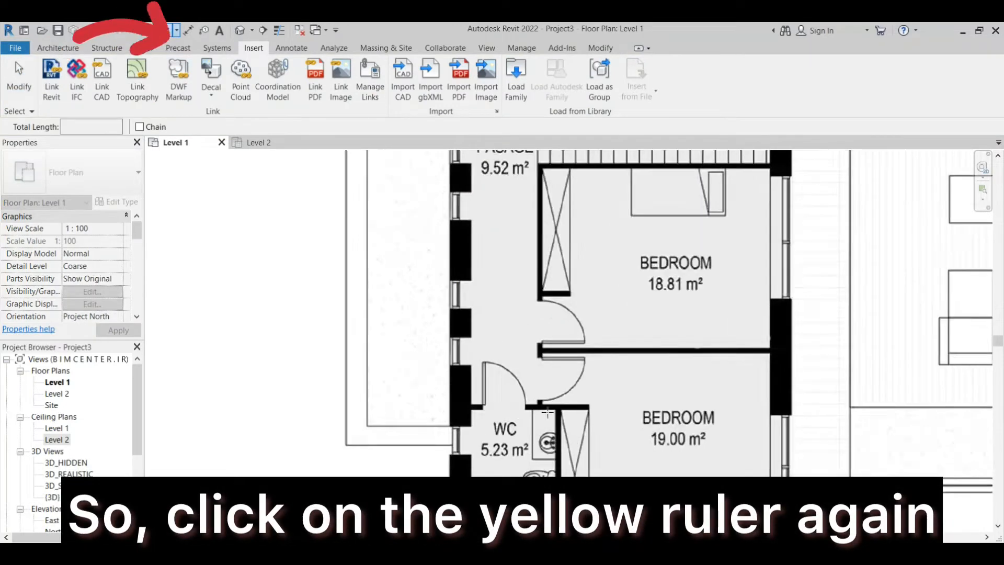
{"action": "scroll", "coordinate": [506, 401], "scroll_direction": "up", "scroll_amount": 2}
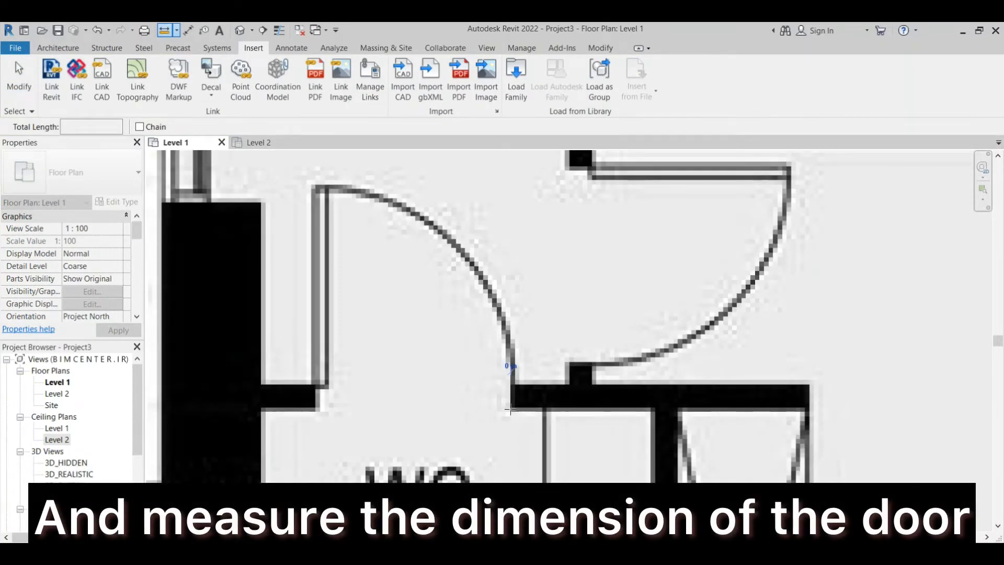
{"action": "left_click", "coordinate": [318, 409]}
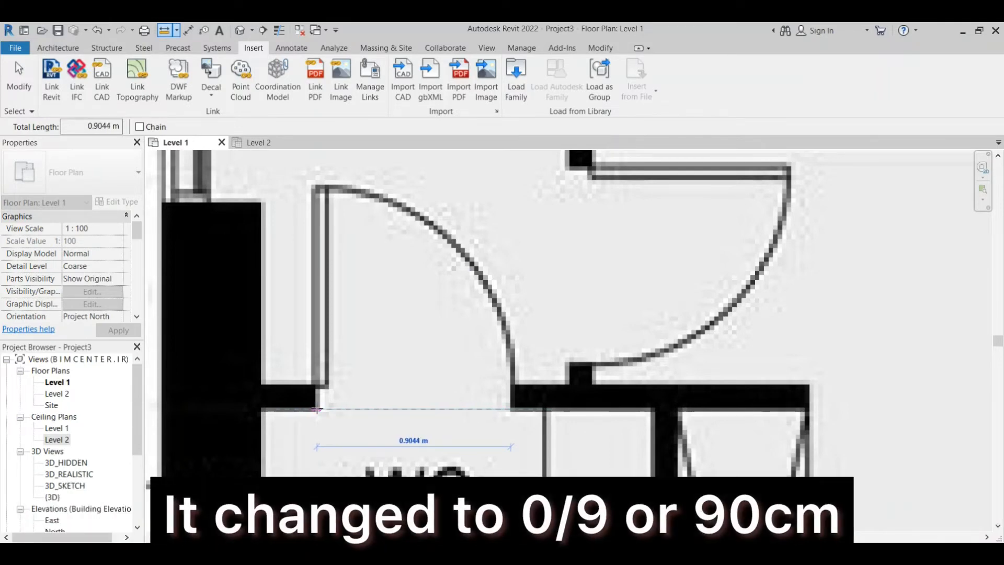
End the door measurement on the ground floor plan and switch to the Level 2 ceiling plan
{"action": "key", "text": "Escape"}
{"action": "key", "text": "Escape"}
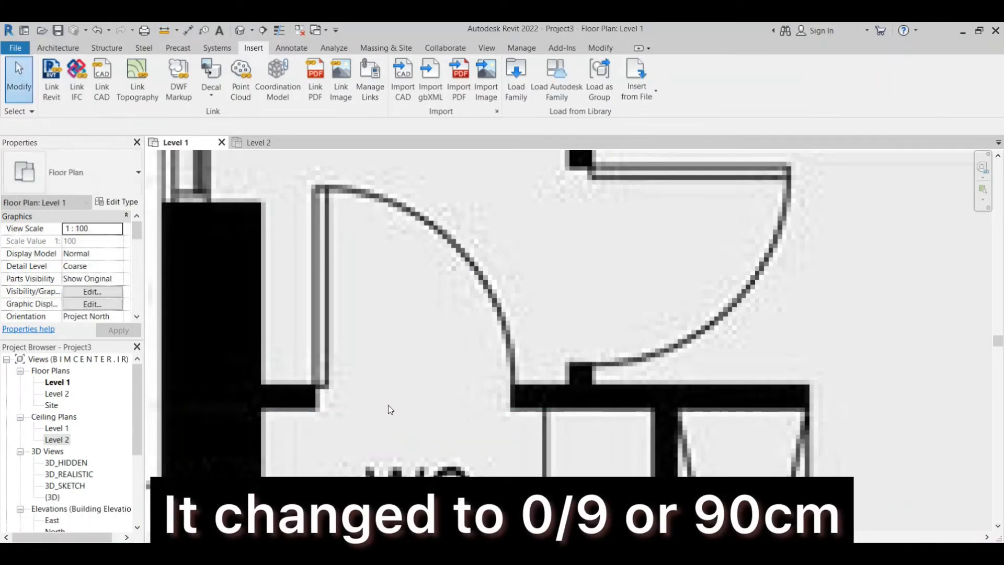
{"action": "scroll", "coordinate": [388, 405], "scroll_direction": "down", "scroll_amount": 5}
{"action": "scroll", "coordinate": [390, 404], "scroll_direction": "down", "scroll_amount": 6}
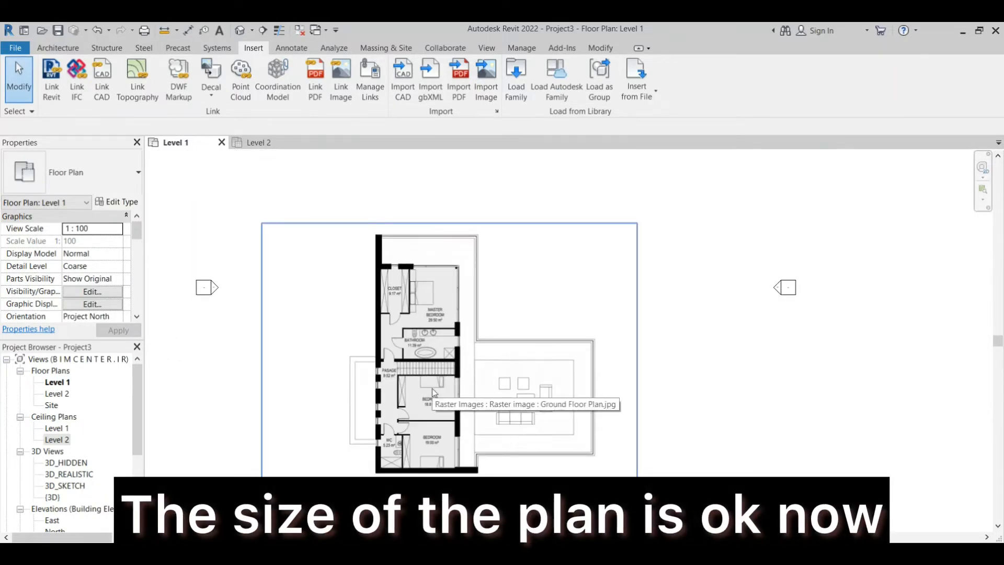
{"action": "left_click", "coordinate": [261, 142]}
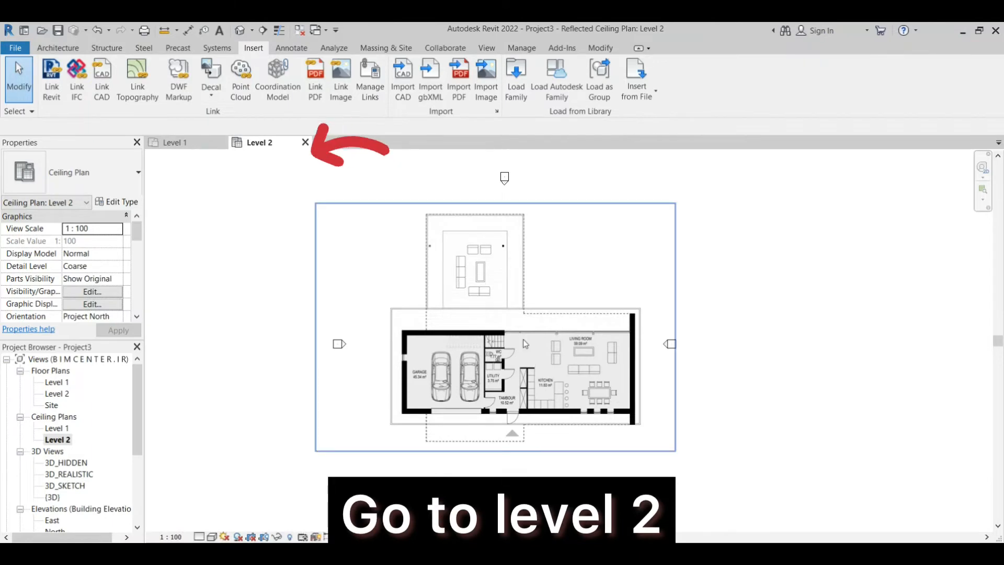
Scale the first floor plan image graphically from the WC door's lower jamb, using its opening as reference with a new length of 0.9 m
{"action": "scroll", "coordinate": [518, 338], "scroll_direction": "up", "scroll_amount": 5}
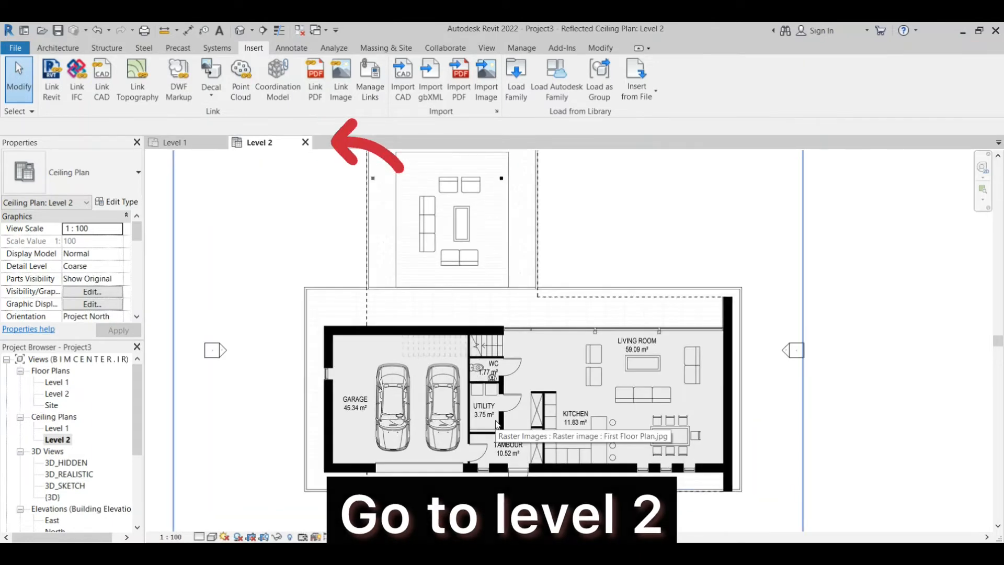
{"action": "left_click", "coordinate": [502, 405]}
{"action": "scroll", "coordinate": [498, 371], "scroll_direction": "up", "scroll_amount": 5}
{"action": "scroll", "coordinate": [506, 365], "scroll_direction": "up", "scroll_amount": 2}
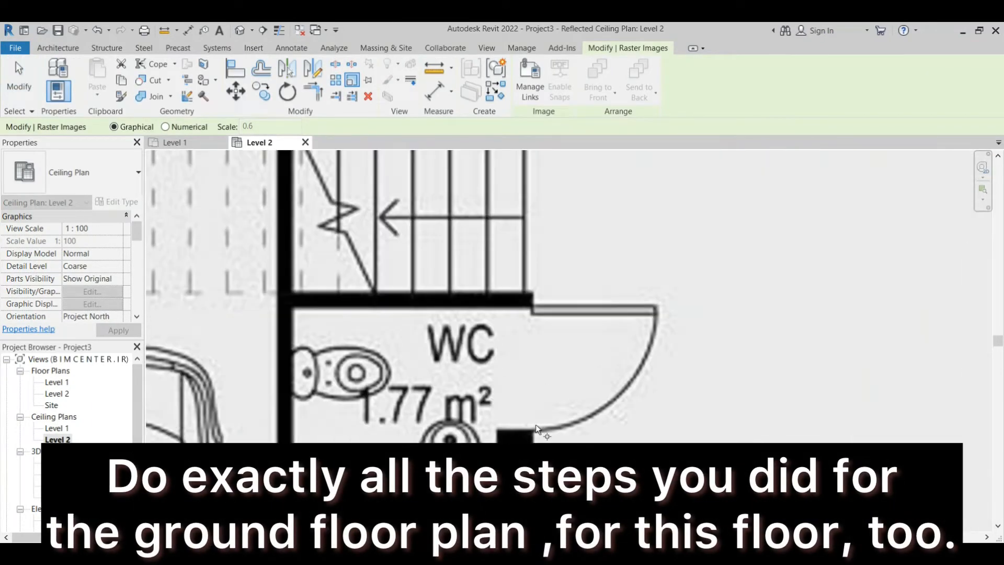
{"action": "left_click", "coordinate": [531, 428]}
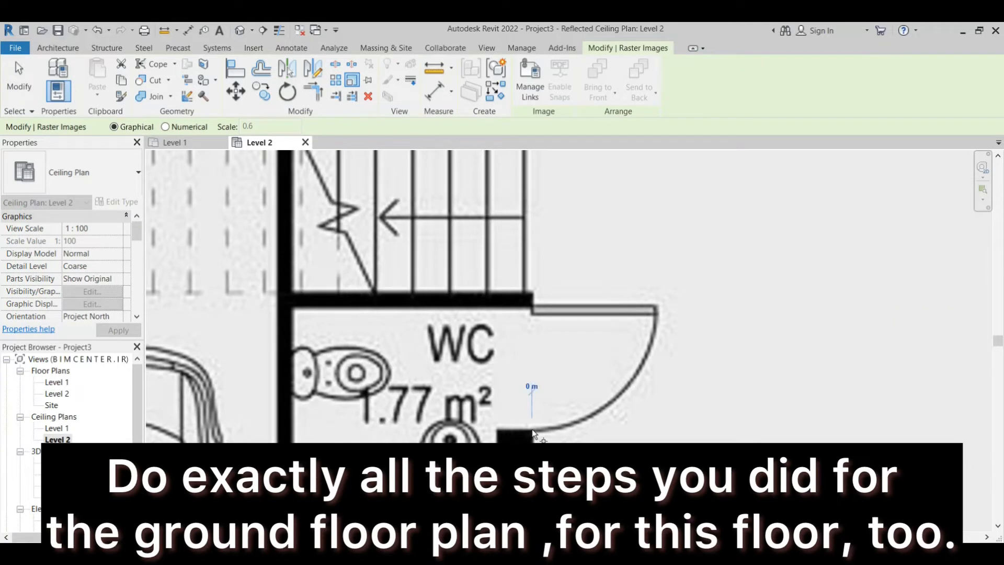
{"action": "left_click", "coordinate": [532, 310]}
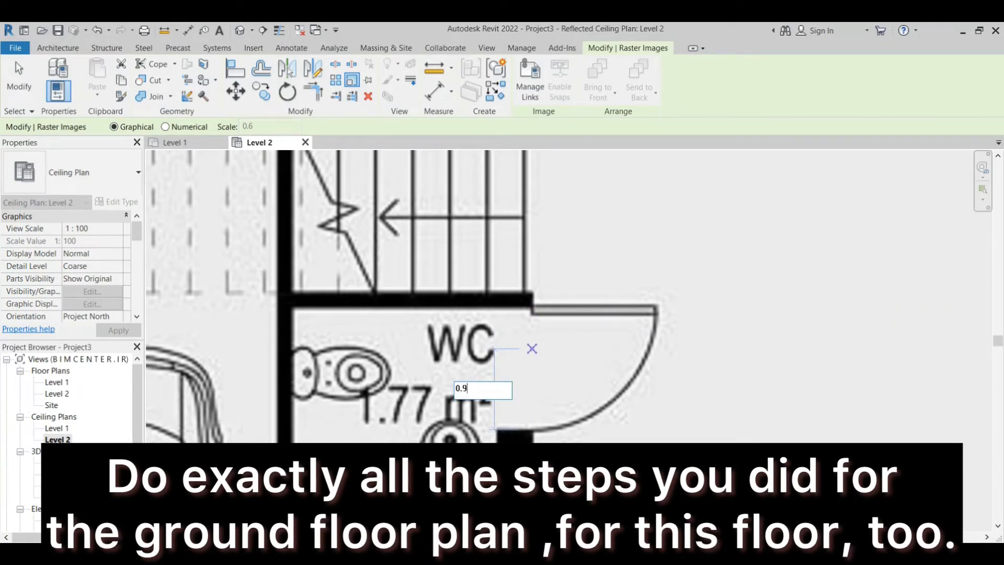
{"action": "key", "text": "Return"}
{"action": "key", "text": "Escape"}
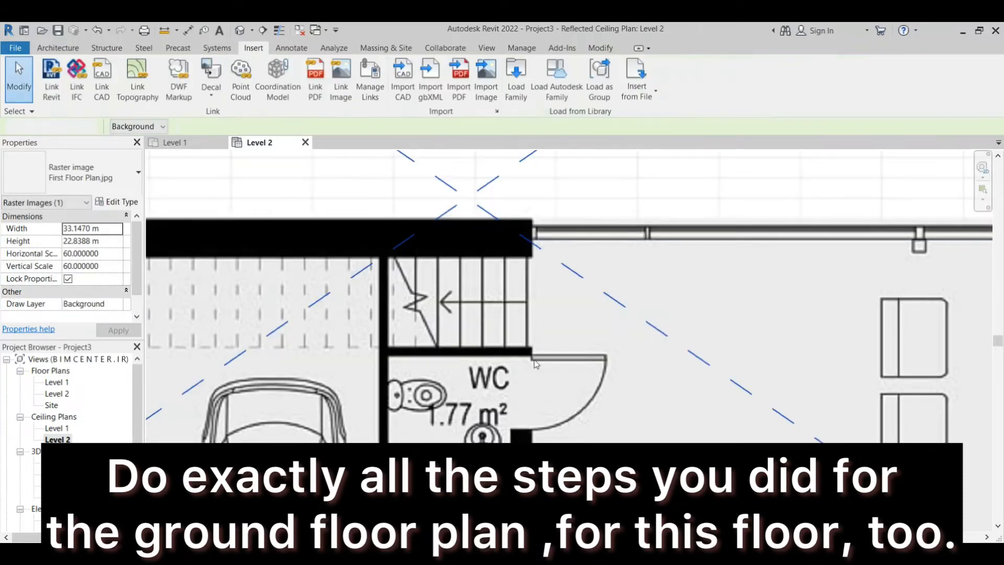
Measure the WC door opening on the scaled first floor plan image between its two jambs
{"action": "scroll", "coordinate": [533, 356], "scroll_direction": "down", "scroll_amount": 2}
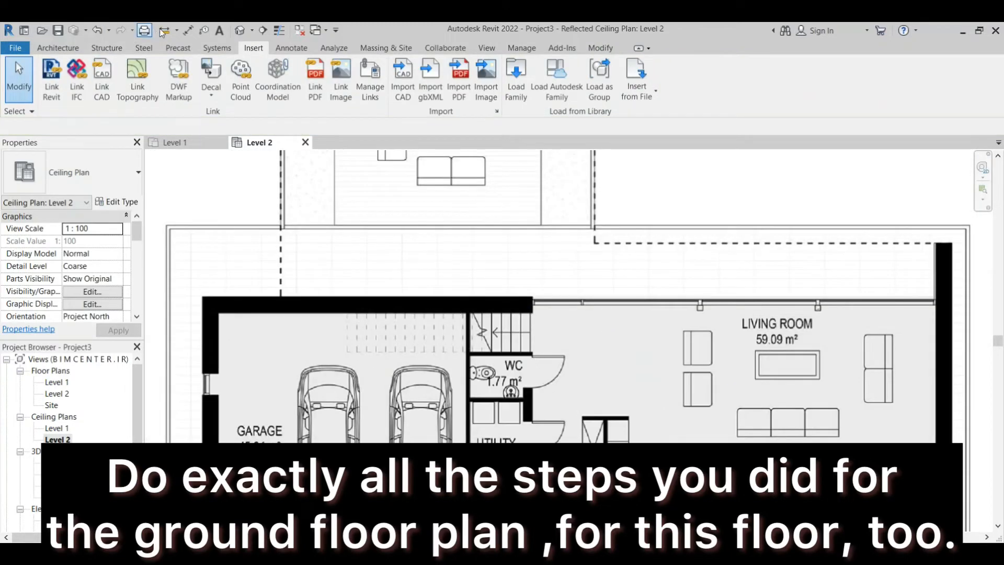
{"action": "left_click", "coordinate": [163, 31]}
{"action": "scroll", "coordinate": [513, 377], "scroll_direction": "up", "scroll_amount": 5}
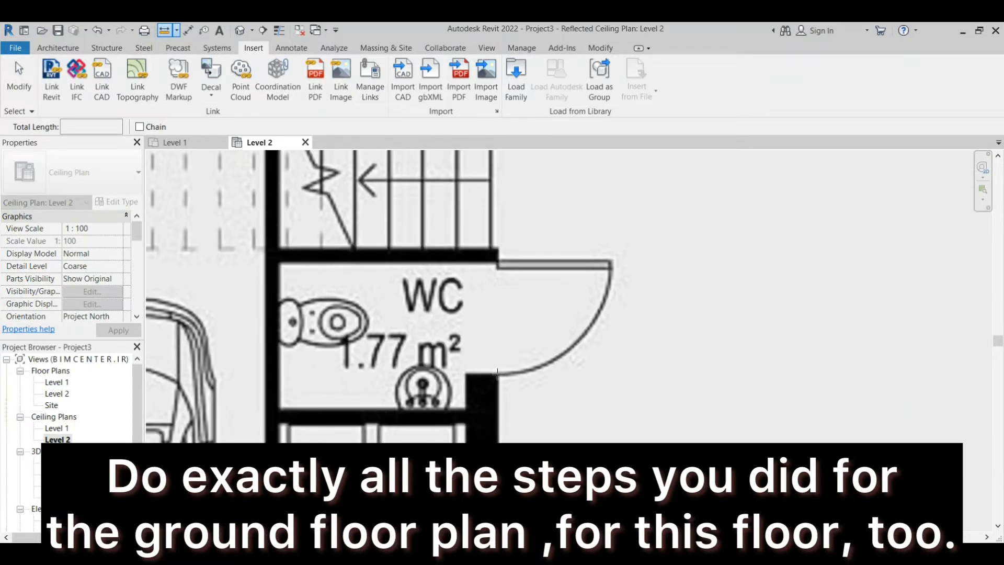
{"action": "left_click", "coordinate": [500, 263]}
{"action": "key", "text": "Escape"}
{"action": "key", "text": "Escape"}
{"action": "scroll", "coordinate": [496, 295], "scroll_direction": "down", "scroll_amount": 5}
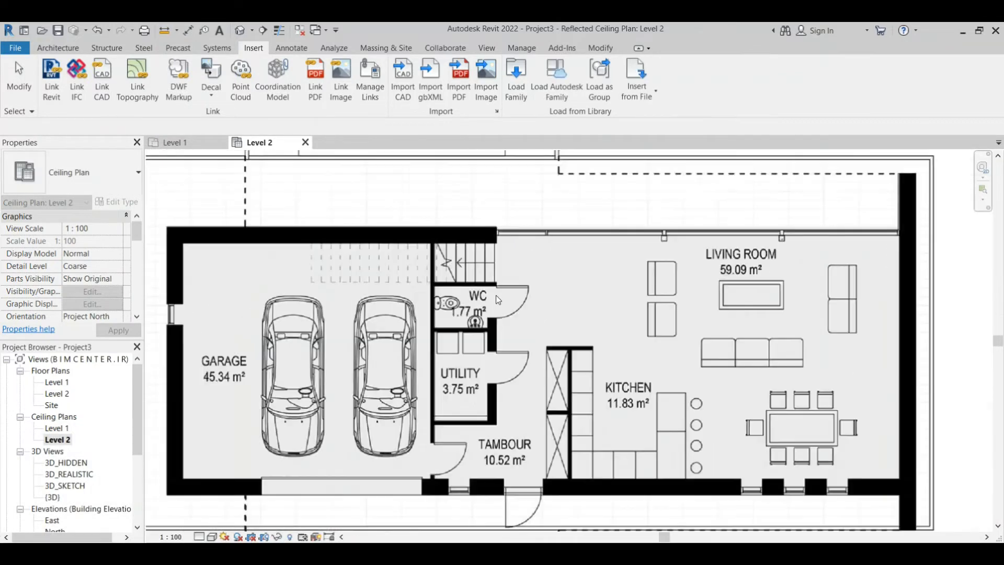
{"action": "scroll", "coordinate": [496, 295], "scroll_direction": "down", "scroll_amount": 5}
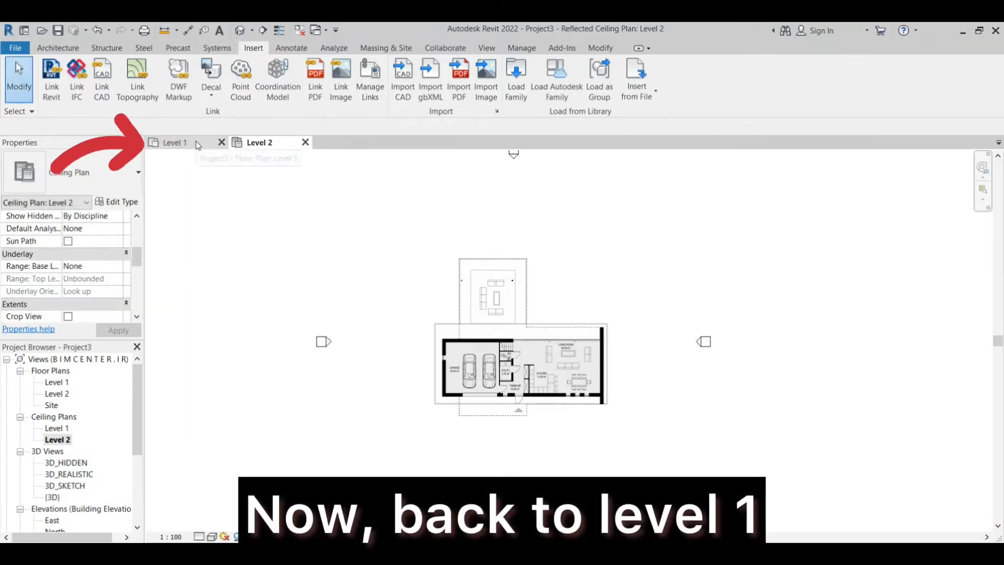
Draw a straight model line in the _RED style on Level 1 along the plan's upper horizontal edge, from corner to corner
{"action": "left_click", "coordinate": [173, 143]}
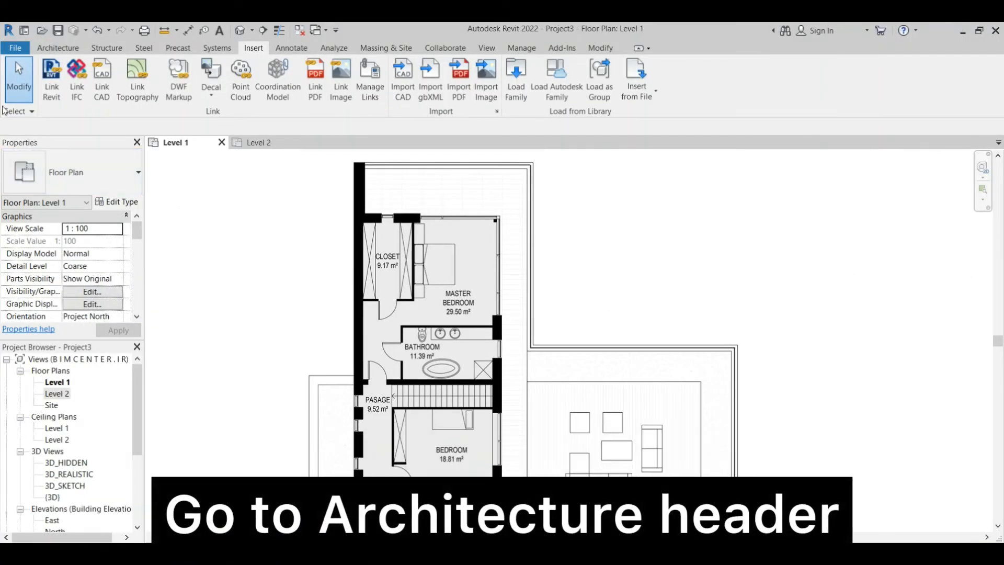
{"action": "left_click", "coordinate": [61, 48]}
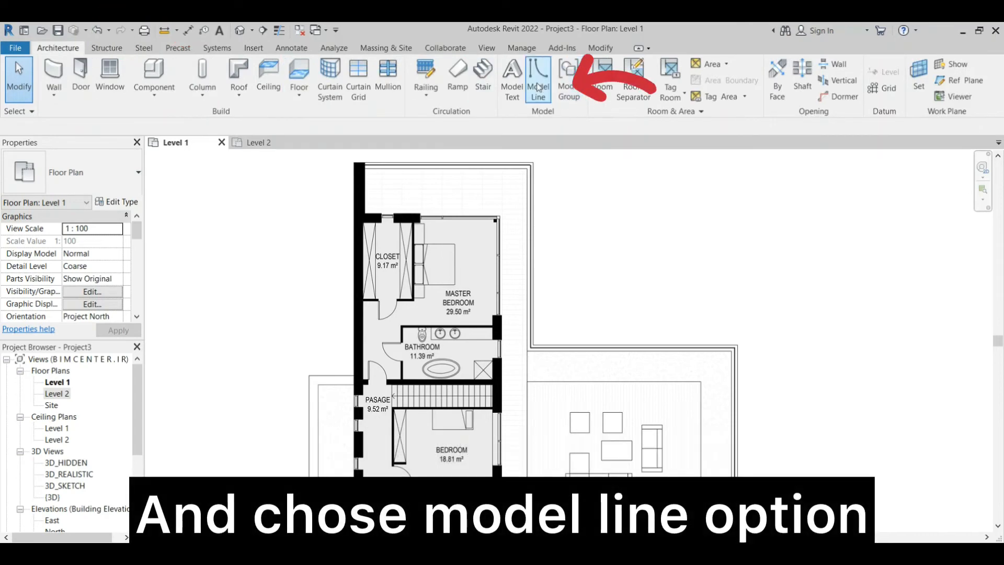
{"action": "left_click", "coordinate": [538, 87]}
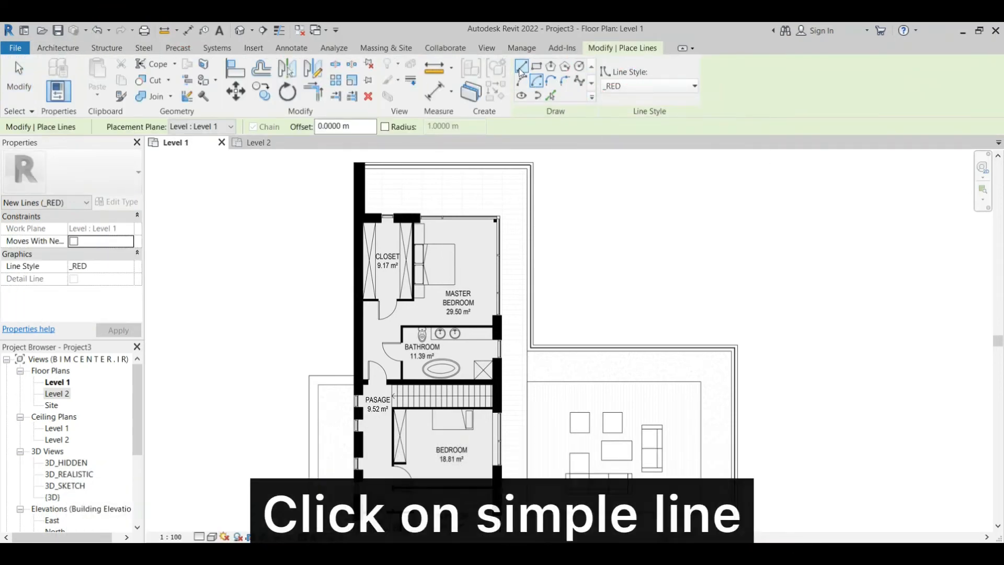
{"action": "left_click", "coordinate": [522, 68]}
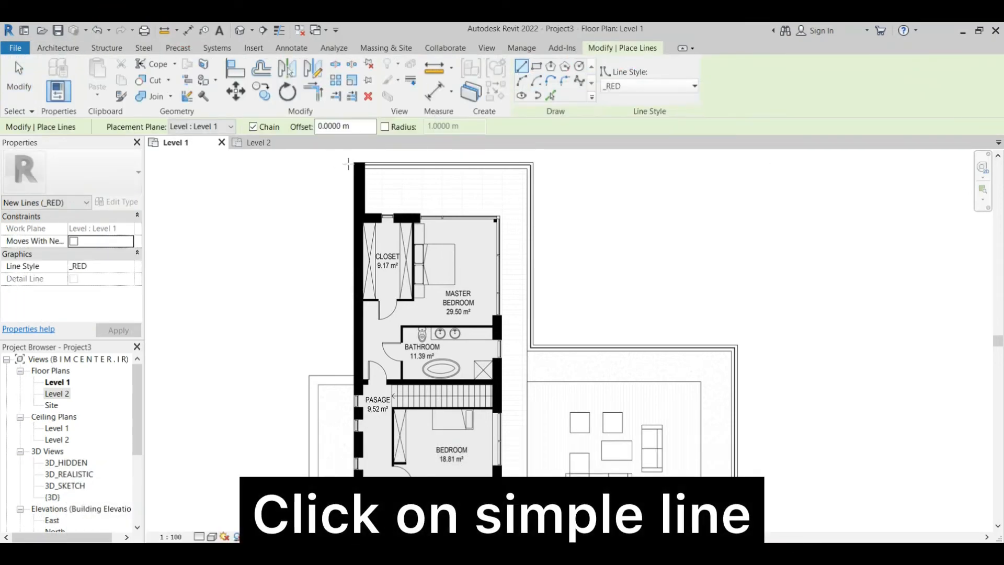
{"action": "scroll", "coordinate": [347, 165], "scroll_direction": "up", "scroll_amount": 3}
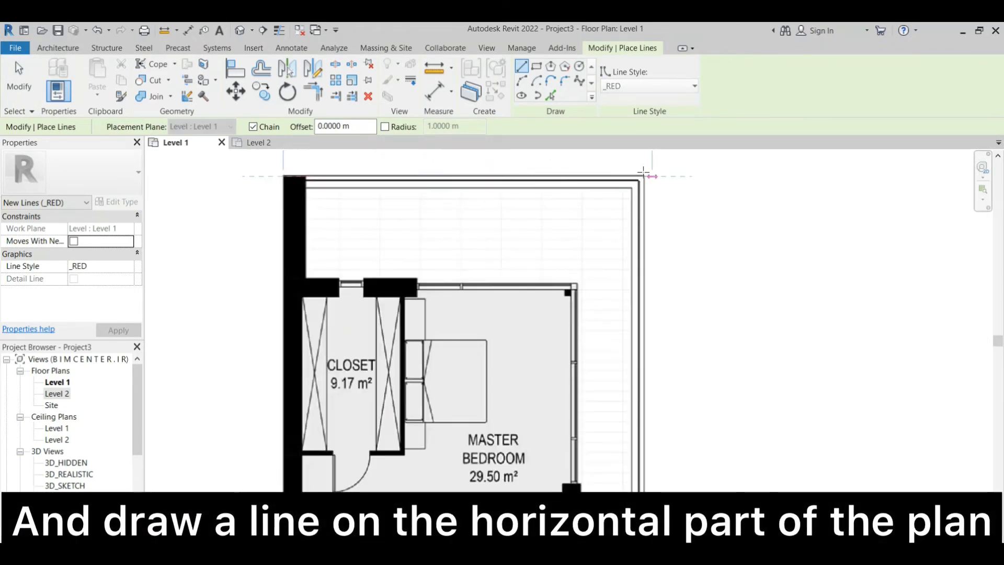
{"action": "left_click", "coordinate": [643, 176]}
{"action": "left_click", "coordinate": [644, 175]}
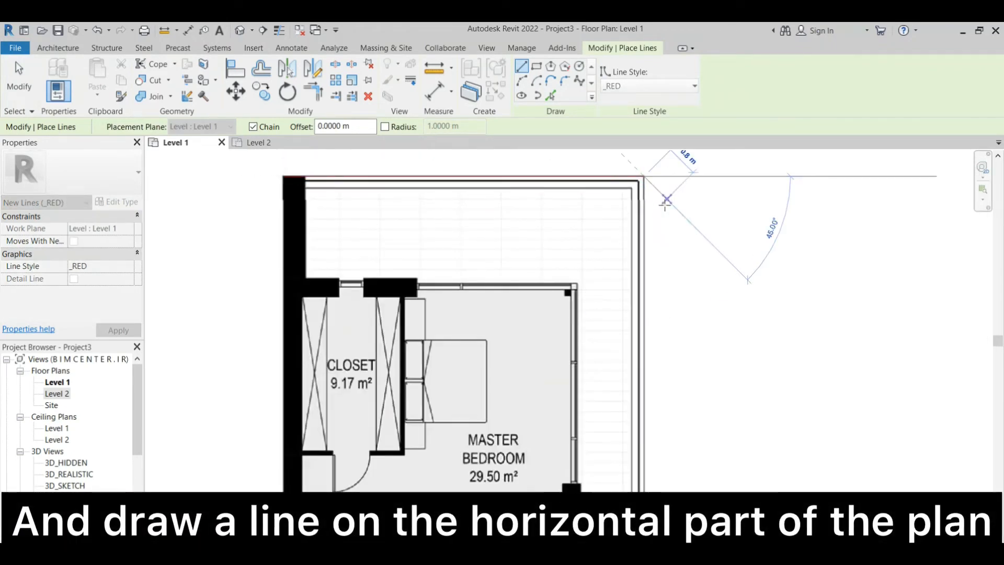
{"action": "key", "text": "Escape"}
{"action": "scroll", "coordinate": [664, 204], "scroll_direction": "down", "scroll_amount": 5}
{"action": "scroll", "coordinate": [666, 205], "scroll_direction": "up", "scroll_amount": 2}
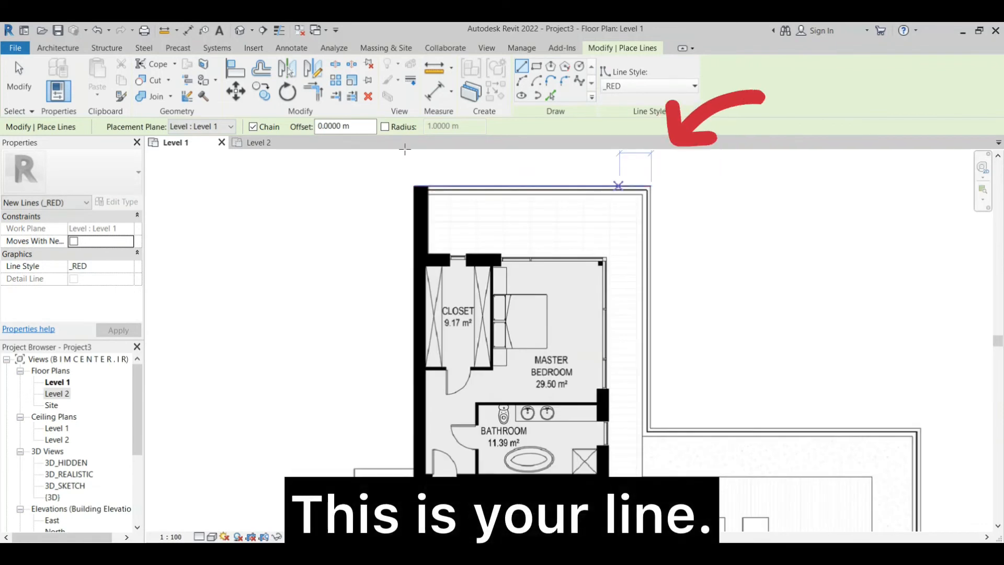
Open the Level 2 floor plan and set its underlay range base level to Level 1
{"action": "scroll", "coordinate": [580, 194], "scroll_direction": "up", "scroll_amount": 4}
{"action": "left_click", "coordinate": [266, 141]}
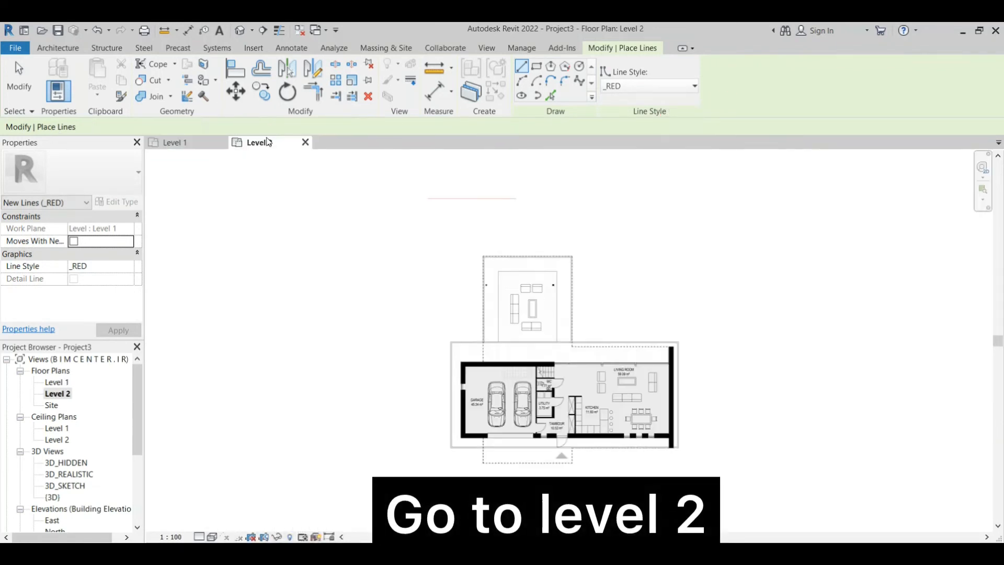
{"action": "key", "text": "Escape"}
{"action": "key", "text": "Escape"}
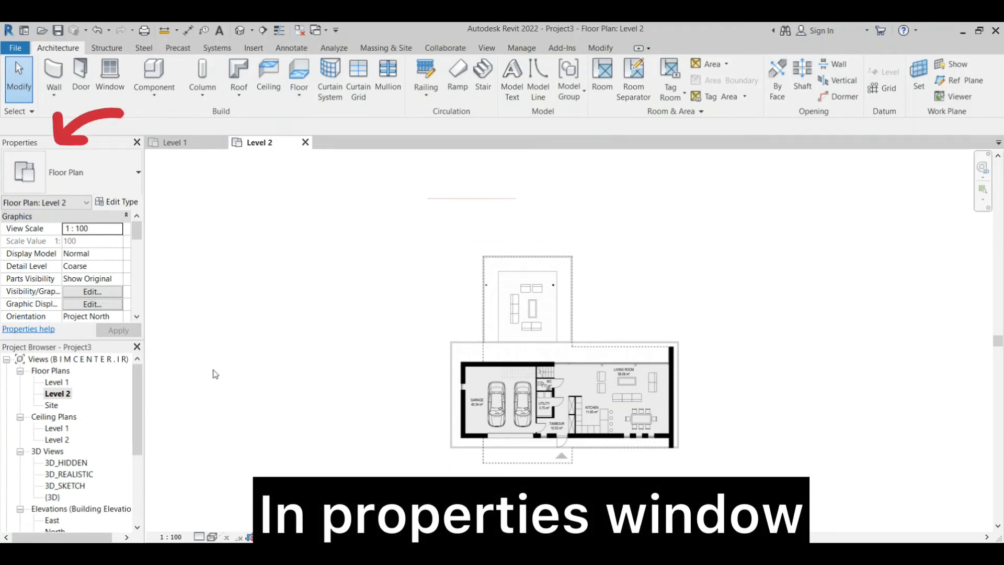
{"action": "scroll", "coordinate": [130, 240], "scroll_direction": "up", "scroll_amount": 2}
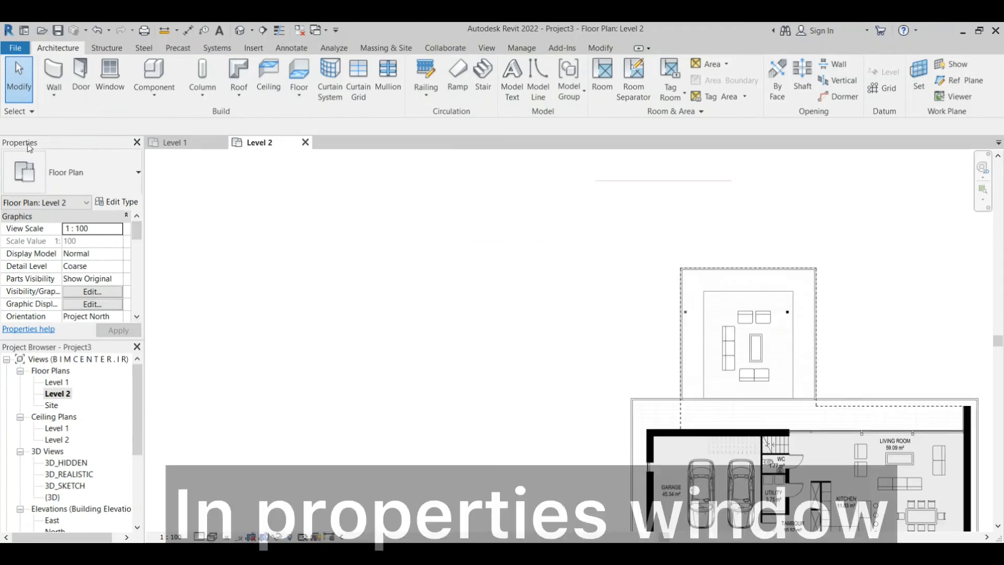
{"action": "left_click_drag", "start_coordinate": [138, 230], "coordinate": [141, 260]}
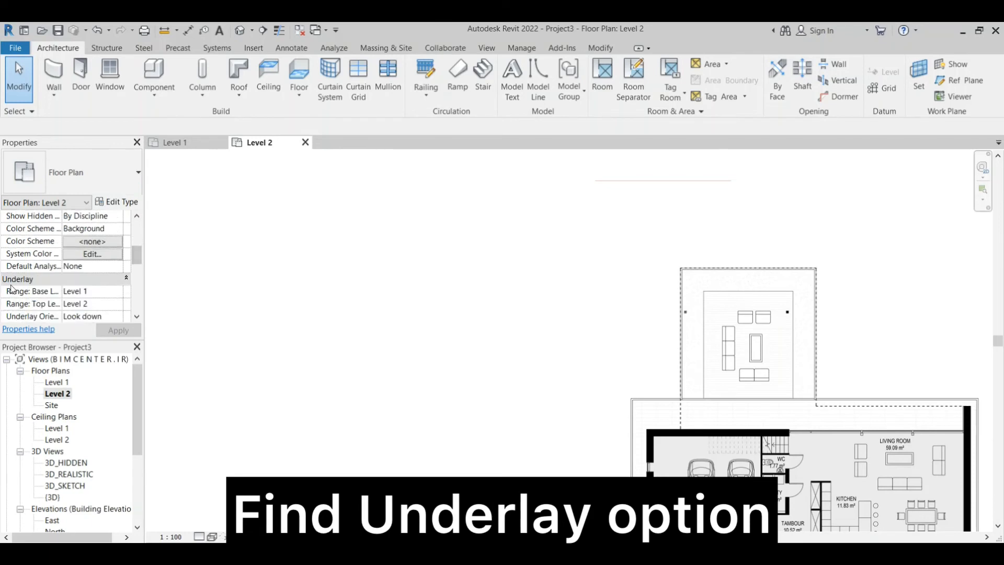
{"action": "left_click", "coordinate": [117, 291]}
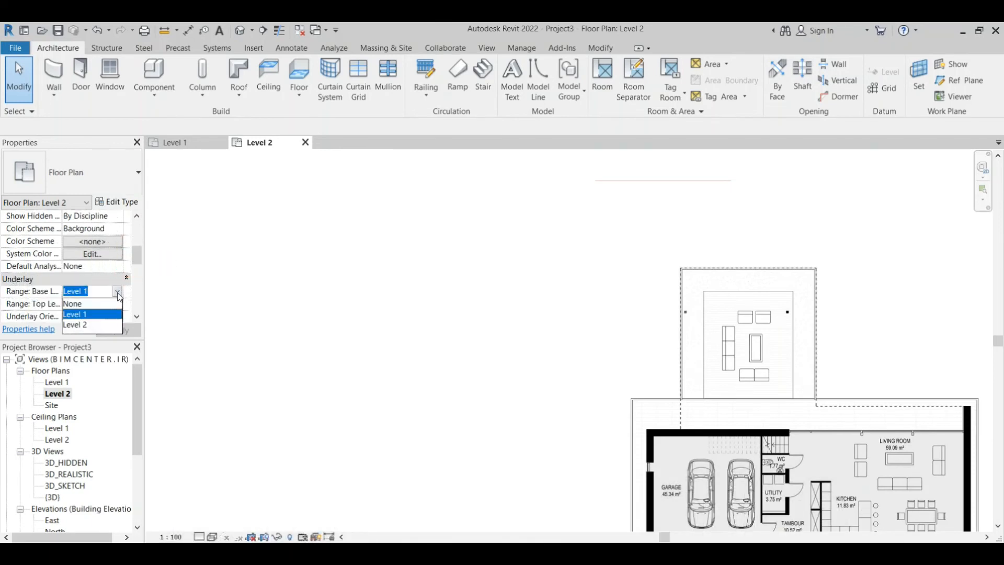
{"action": "left_click", "coordinate": [91, 314]}
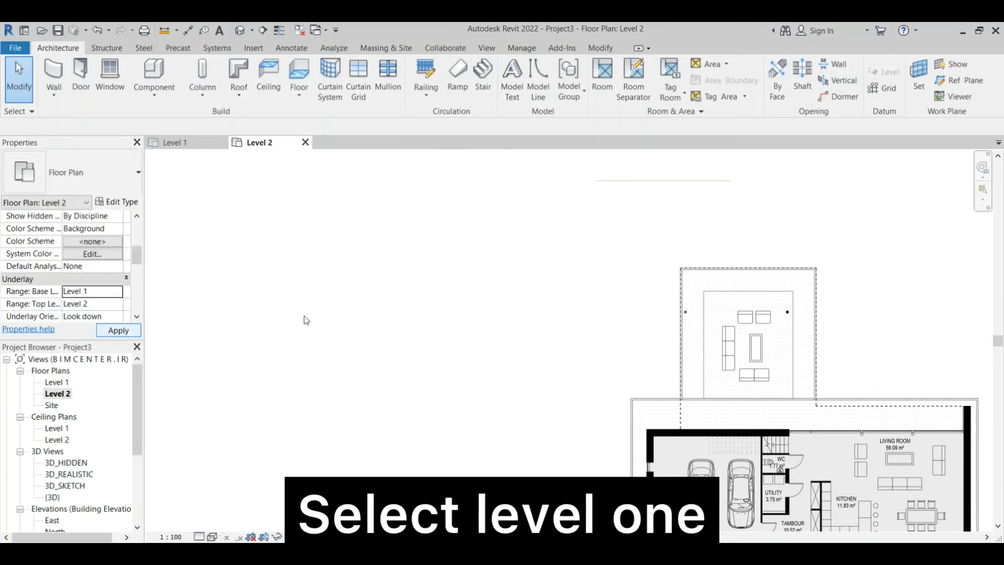
Move the first floor plan image on Level 2 so that the terrace's upper dashed edge lies on the red model line
{"action": "scroll", "coordinate": [307, 320], "scroll_direction": "down", "scroll_amount": 3}
{"action": "scroll", "coordinate": [395, 272], "scroll_direction": "up", "scroll_amount": 4}
{"action": "scroll", "coordinate": [495, 317], "scroll_direction": "down", "scroll_amount": 3}
{"action": "scroll", "coordinate": [507, 329], "scroll_direction": "up", "scroll_amount": 1}
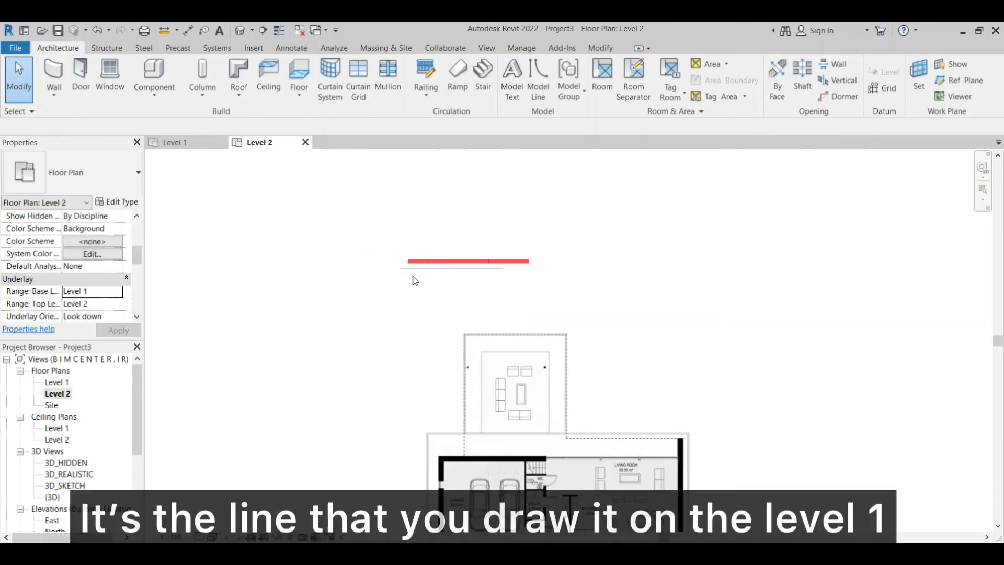
{"action": "left_click", "coordinate": [509, 390]}
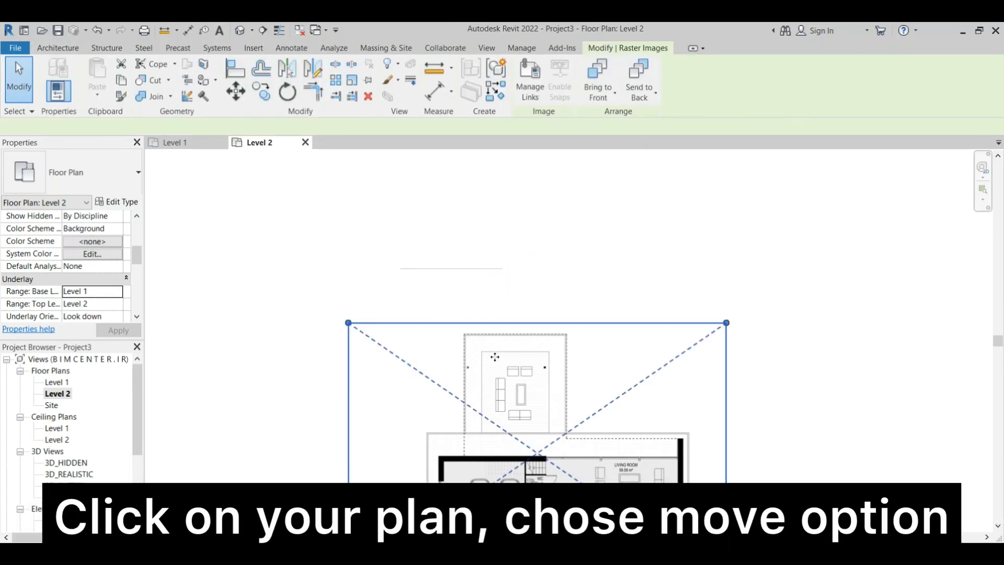
{"action": "scroll", "coordinate": [478, 336], "scroll_direction": "down", "scroll_amount": 1}
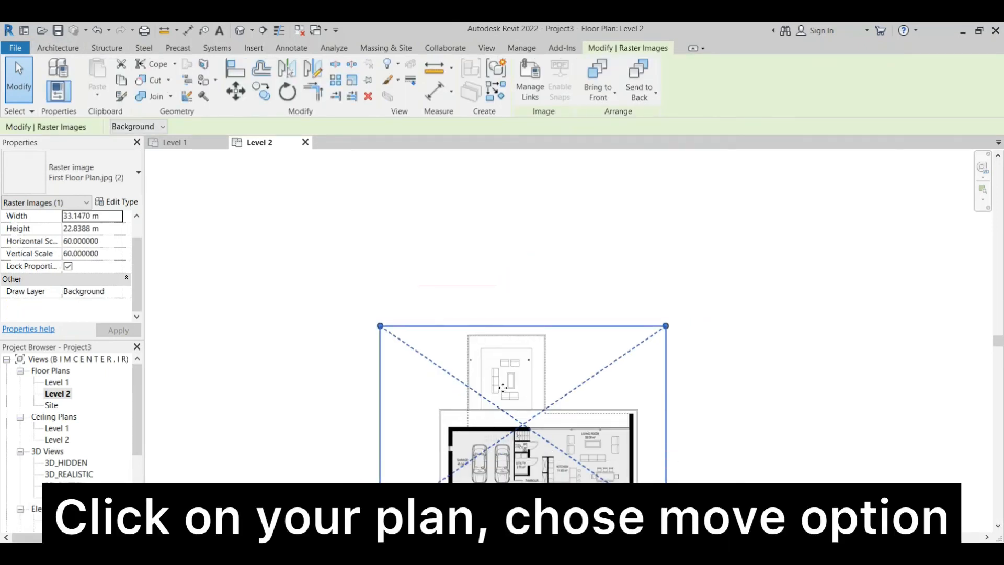
{"action": "left_click_drag", "start_coordinate": [502, 387], "coordinate": [486, 344]}
{"action": "scroll", "coordinate": [456, 293], "scroll_direction": "up", "scroll_amount": 3}
{"action": "scroll", "coordinate": [438, 264], "scroll_direction": "up", "scroll_amount": 2}
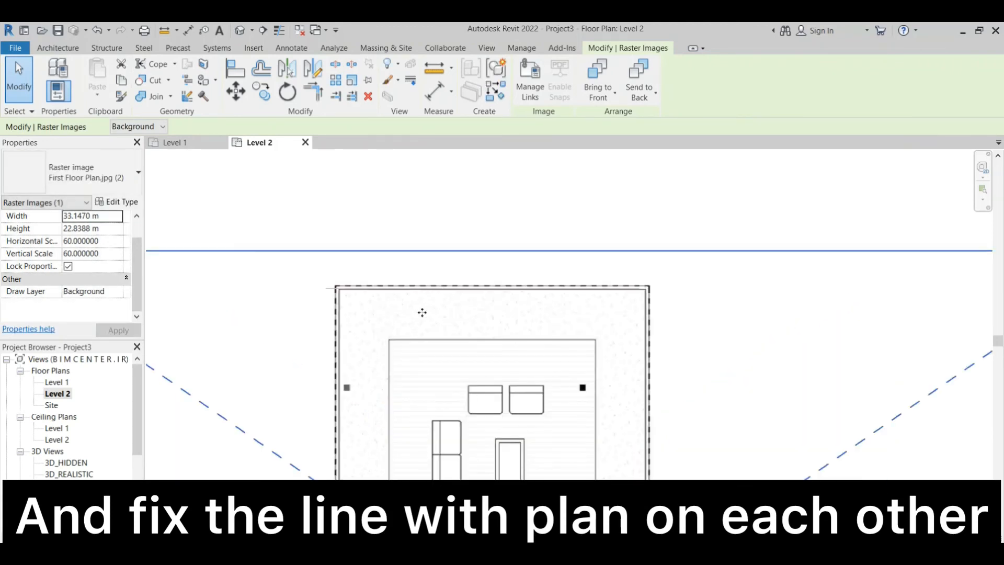
{"action": "mouse_move", "coordinate": [419, 319]}
{"action": "left_mouse_down"}
{"action": "mouse_move", "coordinate": [412, 327]}
{"action": "mouse_move", "coordinate": [443, 320]}
{"action": "mouse_move", "coordinate": [417, 322]}
{"action": "left_mouse_up"}
{"action": "scroll", "coordinate": [417, 322], "scroll_direction": "up", "scroll_amount": 4}
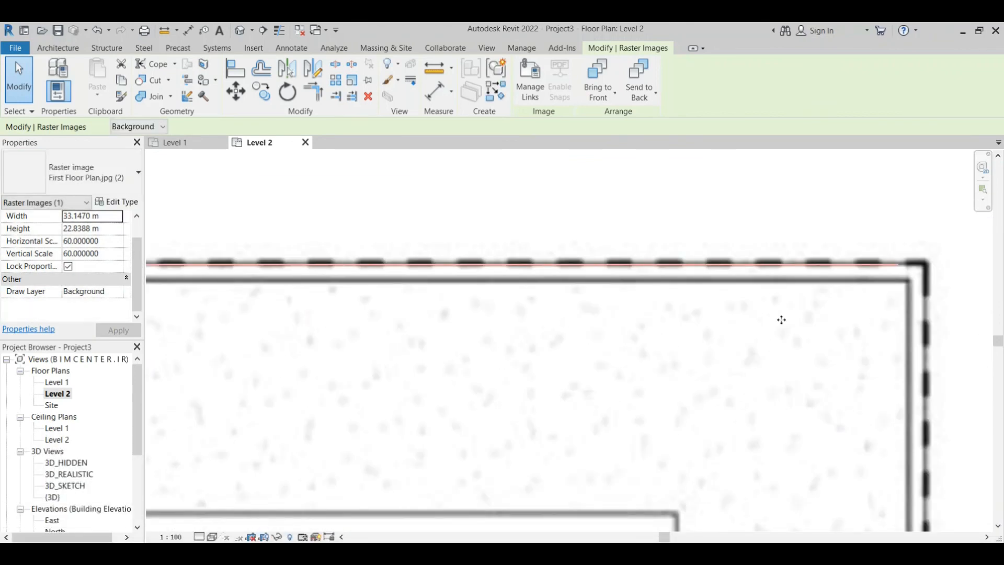
Clear the image selection and return to the Level 1 floor plan to check the alignment
{"action": "key", "text": "Escape"}
{"action": "scroll", "coordinate": [536, 296], "scroll_direction": "down", "scroll_amount": 5}
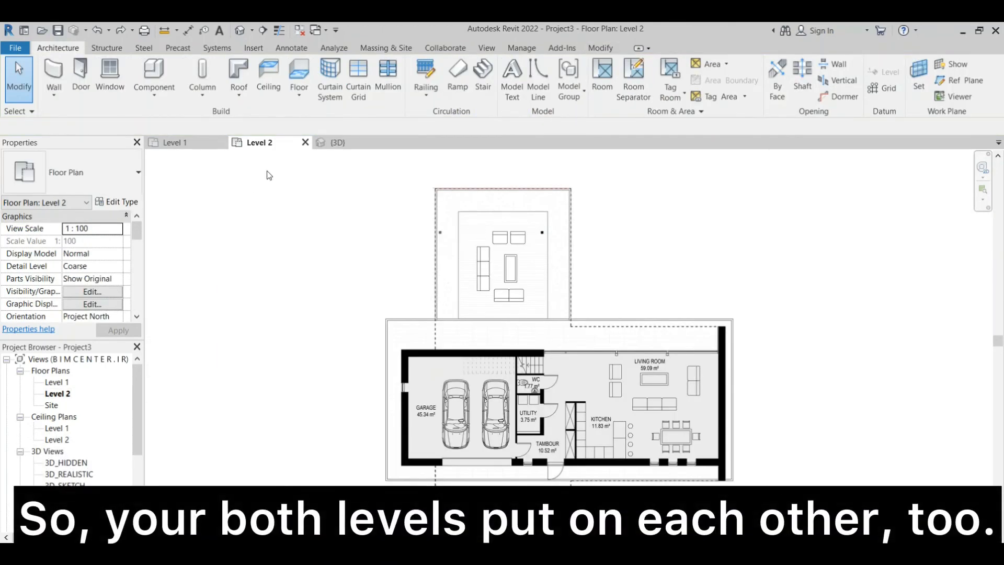
{"action": "left_click", "coordinate": [175, 142]}
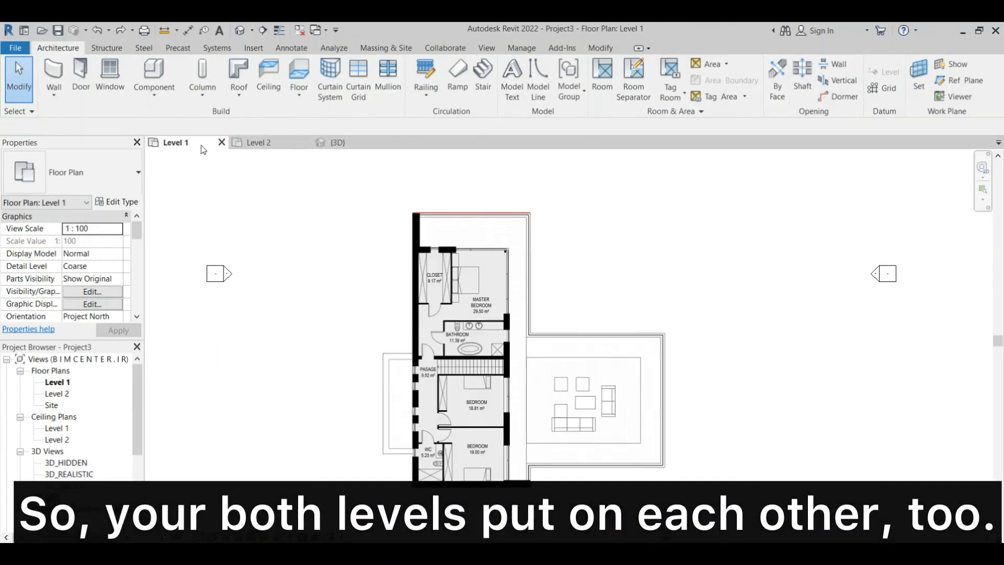